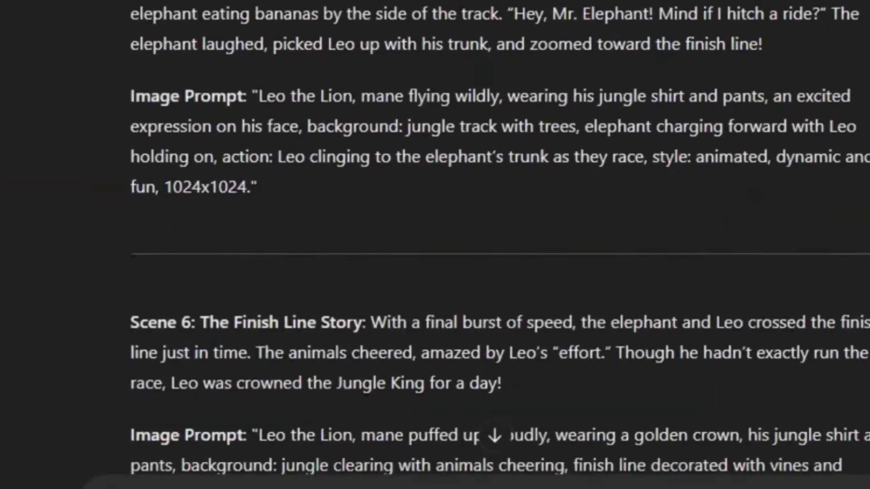
# Review the "Leo the Lazy Lion's Big Adventure" scenes and examine the image prompt that belongs to each scene.
pyautogui.scroll(20, 498, 244)
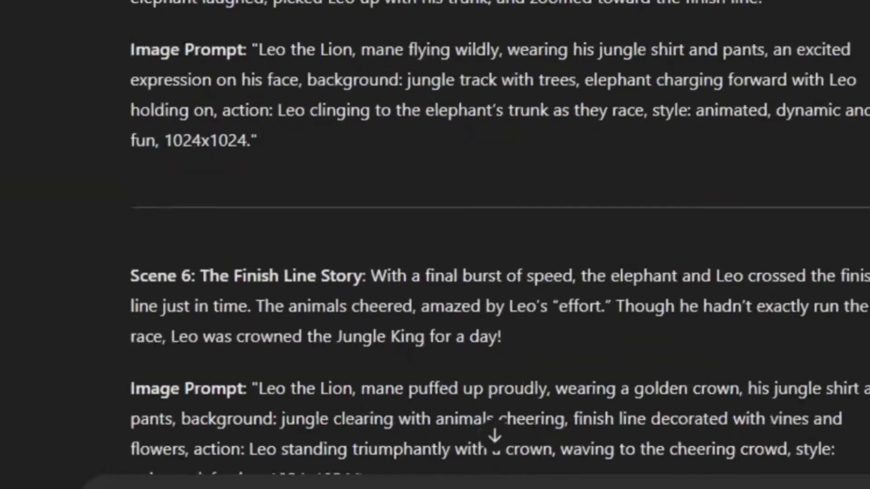
pyautogui.scroll(10, 499, 245)
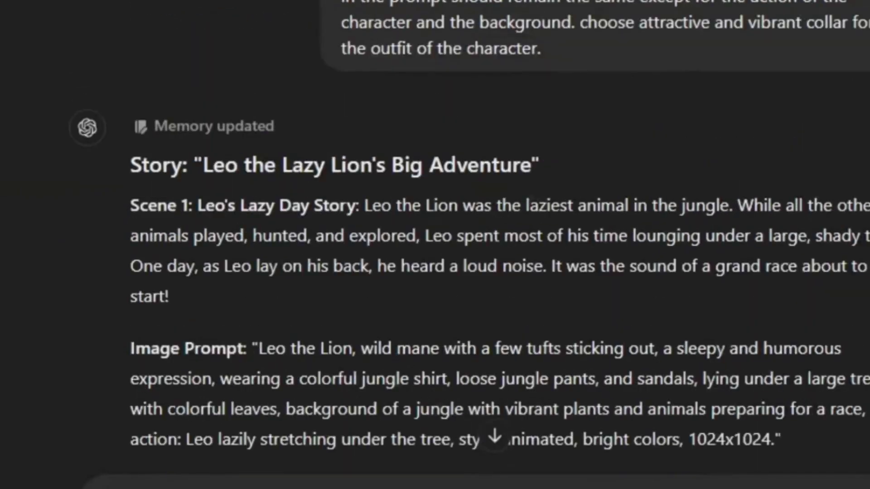
pyautogui.scroll(-6, 498, 245)
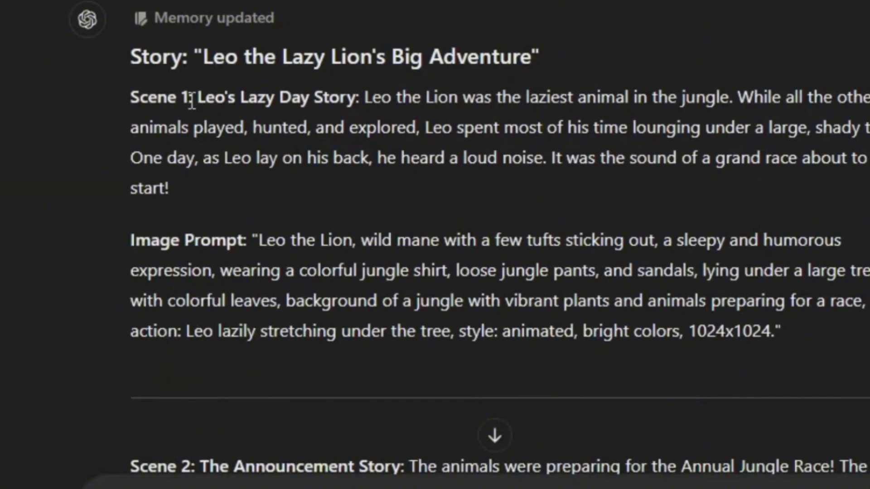
pyautogui.moveTo(122, 234); pyautogui.dragTo(832, 345)
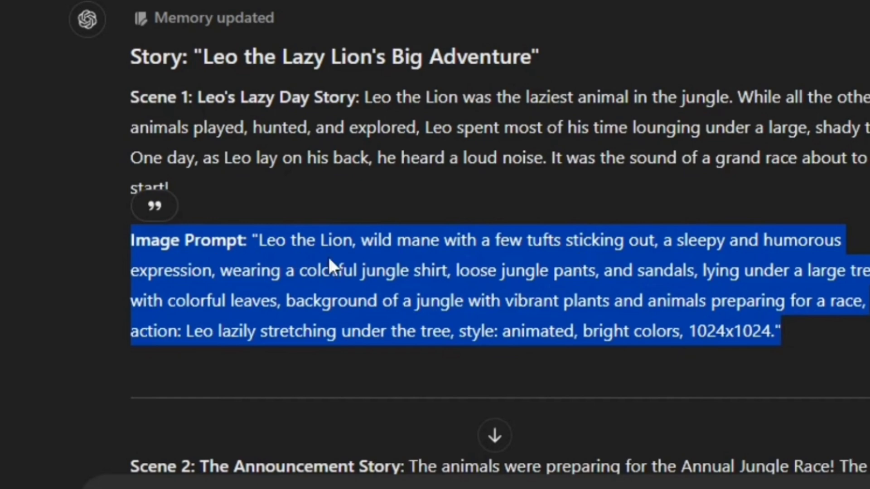
pyautogui.scroll(-6, 724, 292)
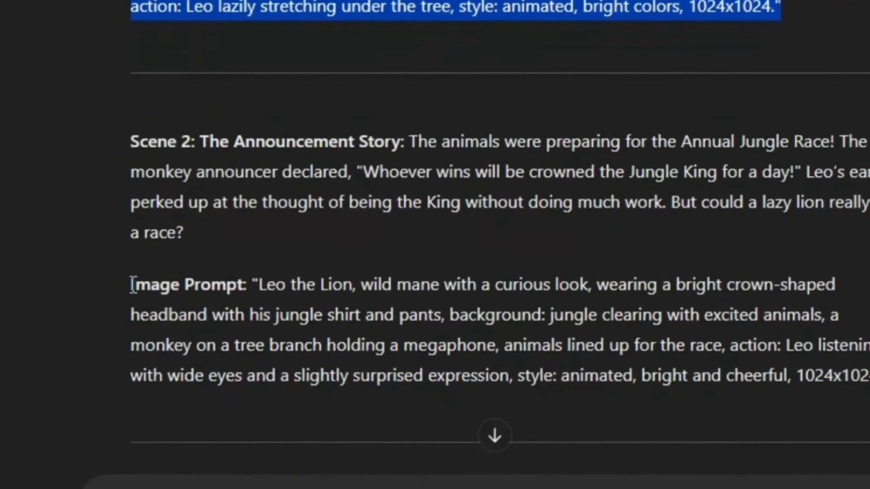
pyautogui.moveTo(133, 285); pyautogui.dragTo(863, 376)
pyautogui.scroll(-8, 170, 221)
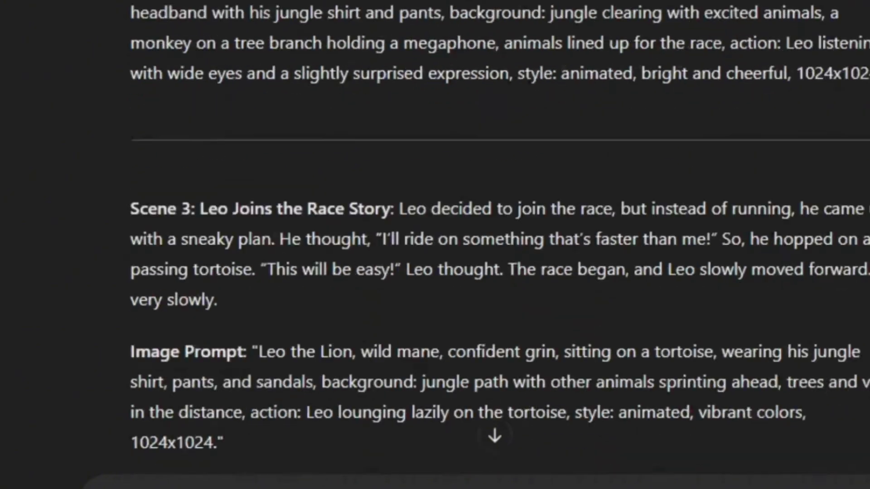
pyautogui.moveTo(135, 222); pyautogui.dragTo(344, 353)
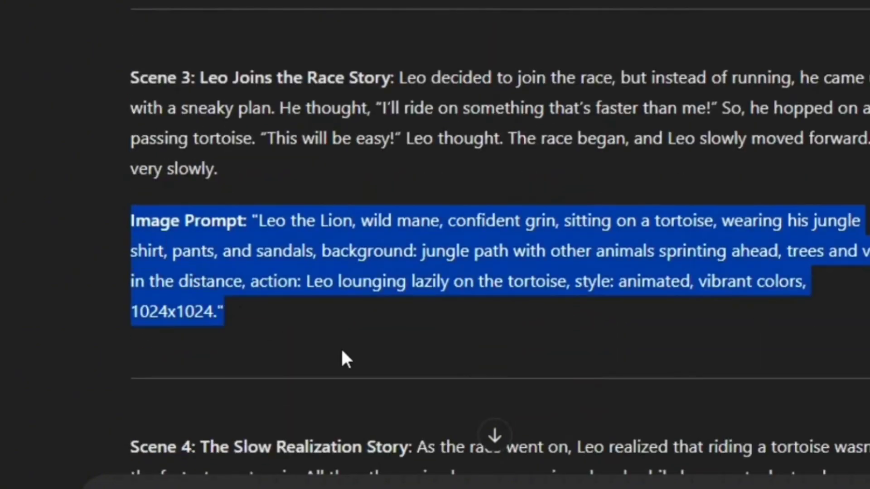
pyautogui.click(462, 338)
pyautogui.scroll(-10, 492, 330)
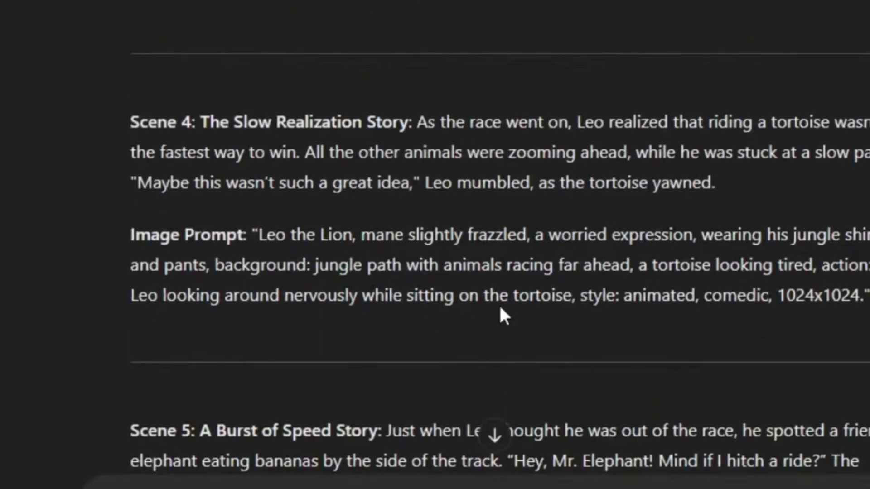
pyautogui.scroll(-20, 509, 305)
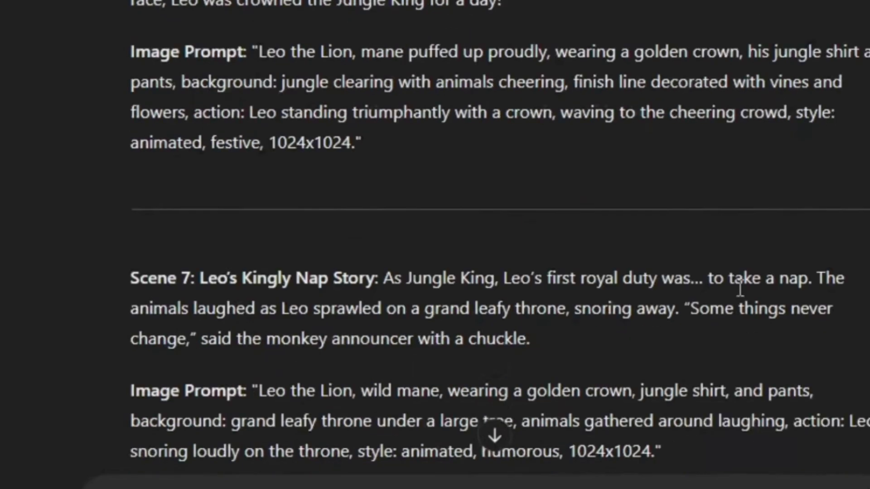
pyautogui.scroll(20, 774, 284)
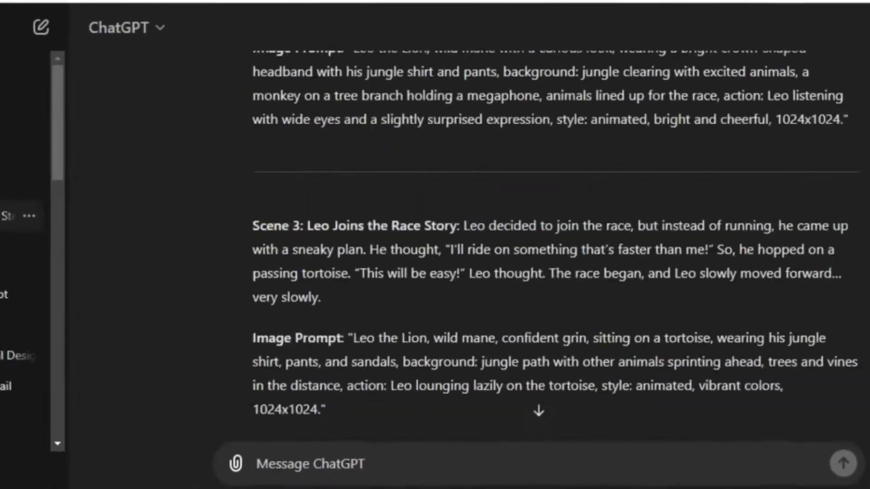
pyautogui.scroll(10, 740, 383)
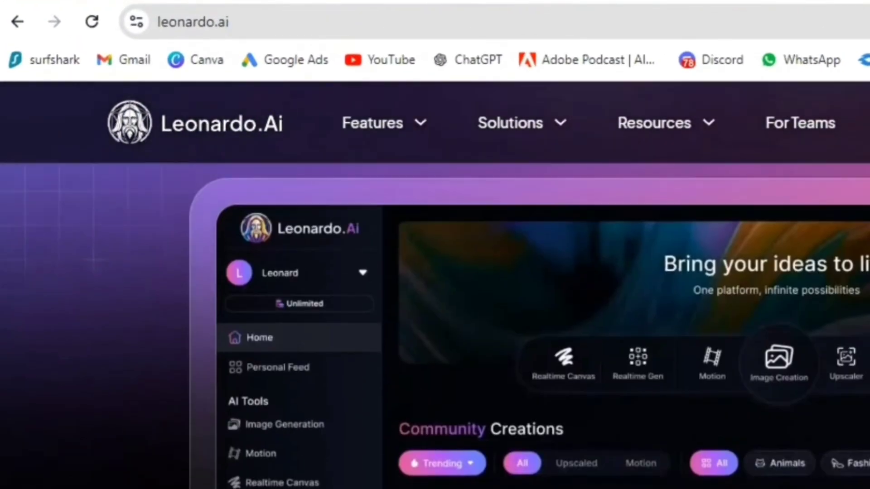
# Switch to Leonardo.Ai, look over its home page and open the Image Creation tool ready for a prompt.
pyautogui.scroll(1, 435, 286)
pyautogui.scroll(-4, 435, 285)
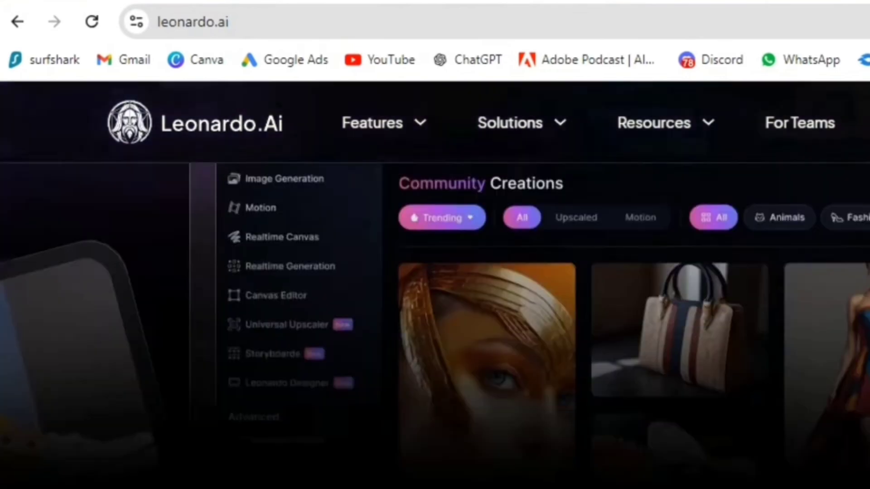
pyautogui.scroll(1, 435, 285)
pyautogui.scroll(-8, 435, 286)
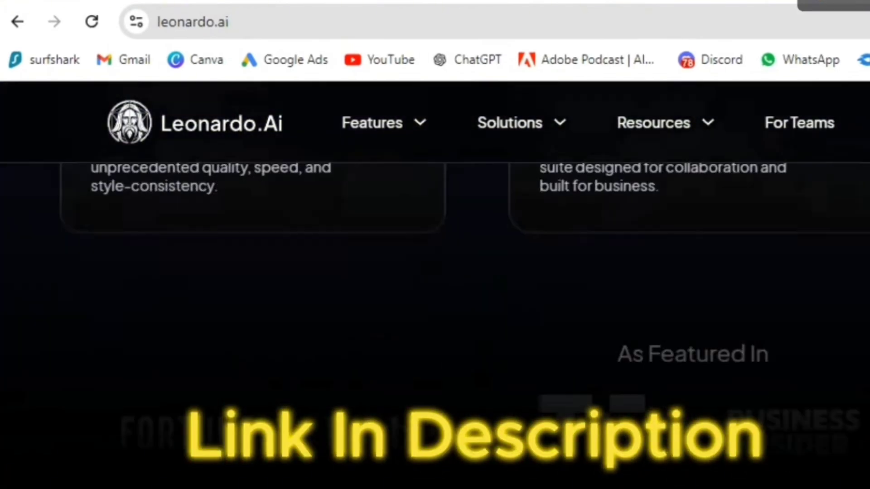
pyautogui.scroll(9, 436, 286)
pyautogui.scroll(6, 435, 286)
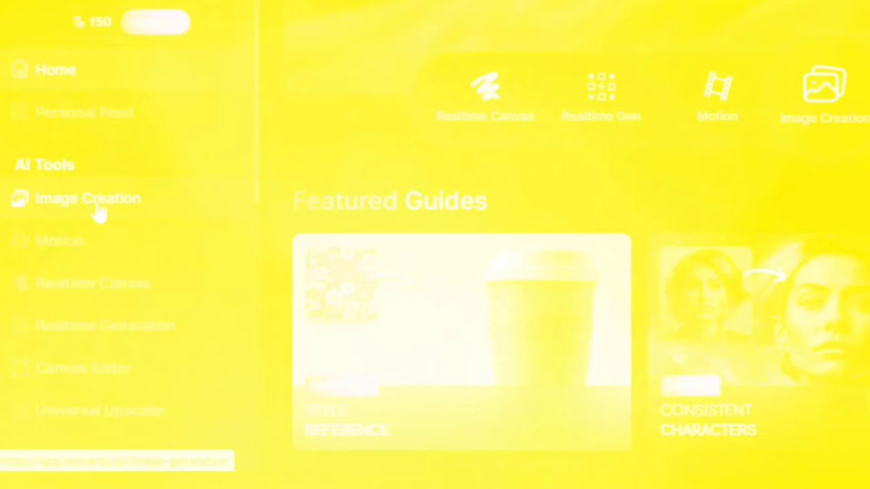
pyautogui.click(88, 204)
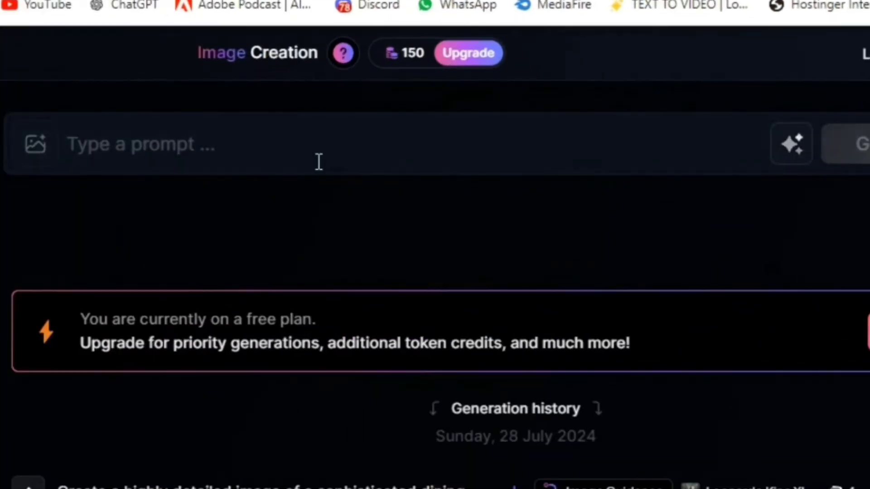
pyautogui.click(268, 150)
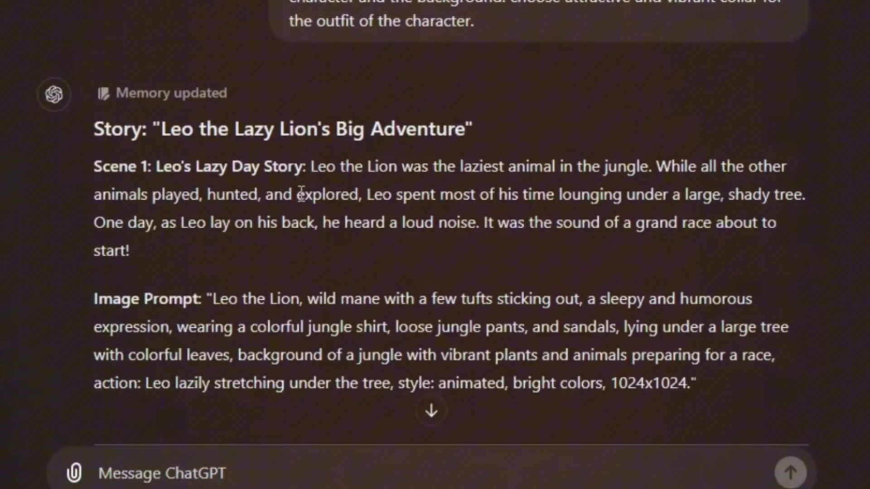
# Copy the Scene 1 image prompt text from ChatGPT and paste it as the prompt in Leonardo.Ai.
pyautogui.scroll(-4, 302, 194)
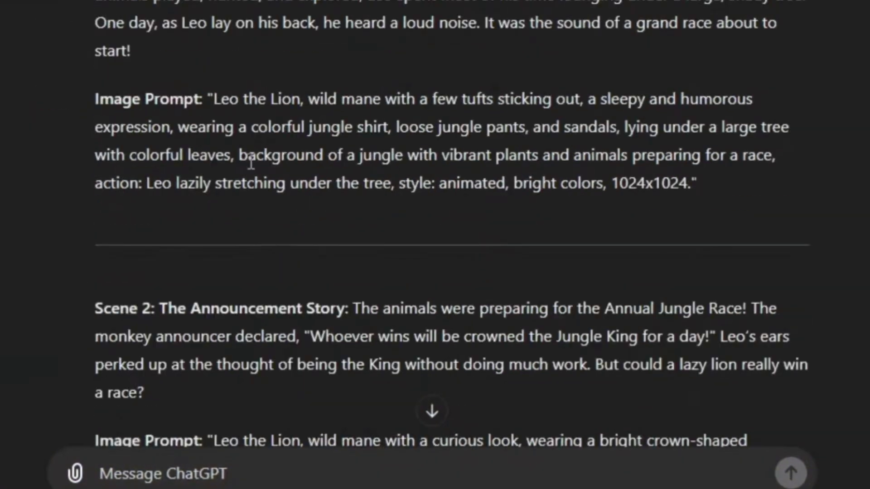
pyautogui.moveTo(208, 101); pyautogui.dragTo(730, 183)
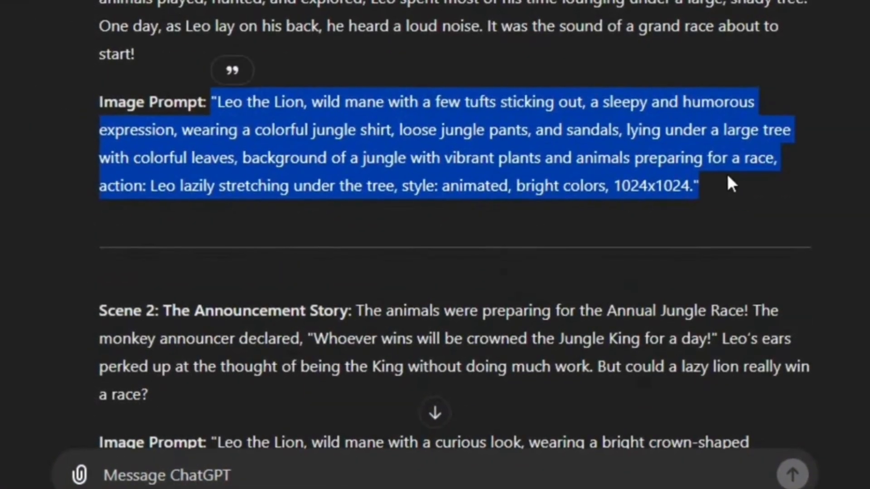
pyautogui.rightClick(529, 169)
pyautogui.click(530, 177)
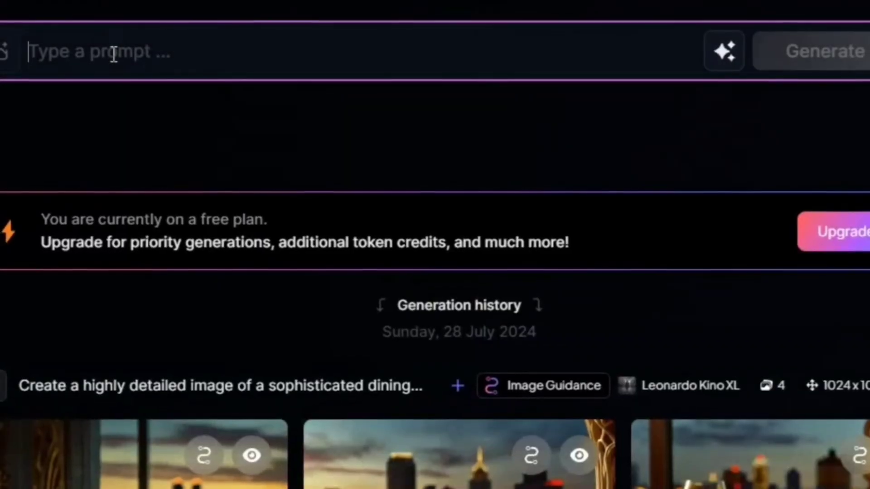
pyautogui.hotkey('ctrl', 'v')
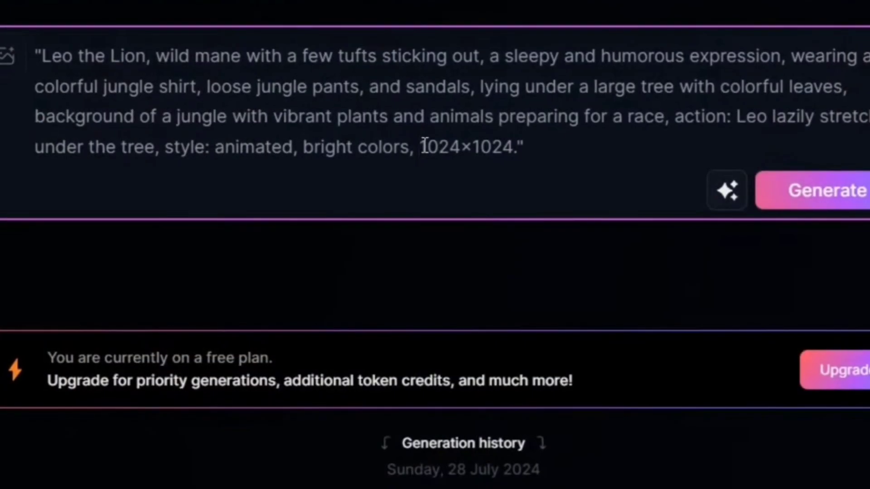
# Replace "1024x1024." at the end of the prompt with "3D PIXAR STYLE".
pyautogui.moveTo(418, 146); pyautogui.dragTo(519, 144)
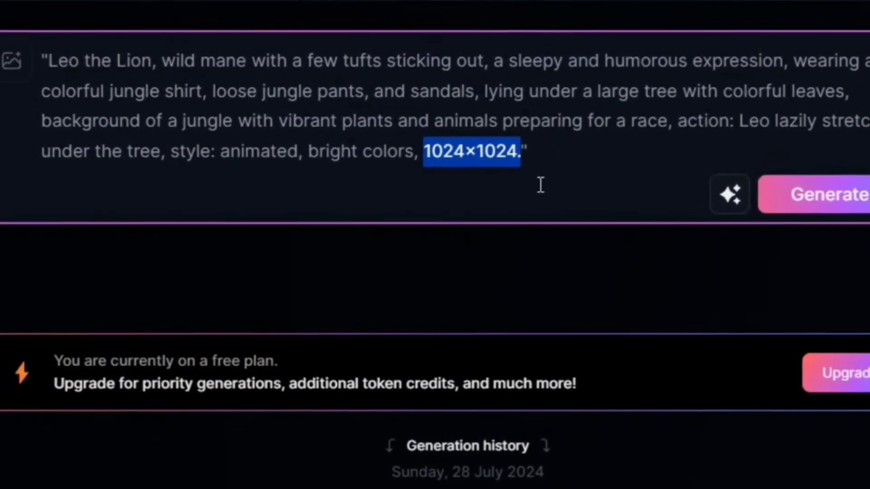
pyautogui.write('3D ')
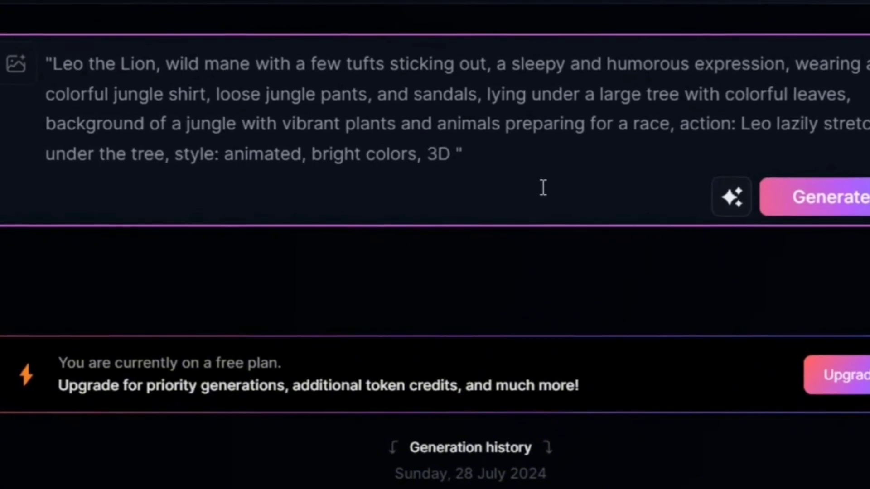
pyautogui.write('PIXAR ')
pyautogui.write('STYL')
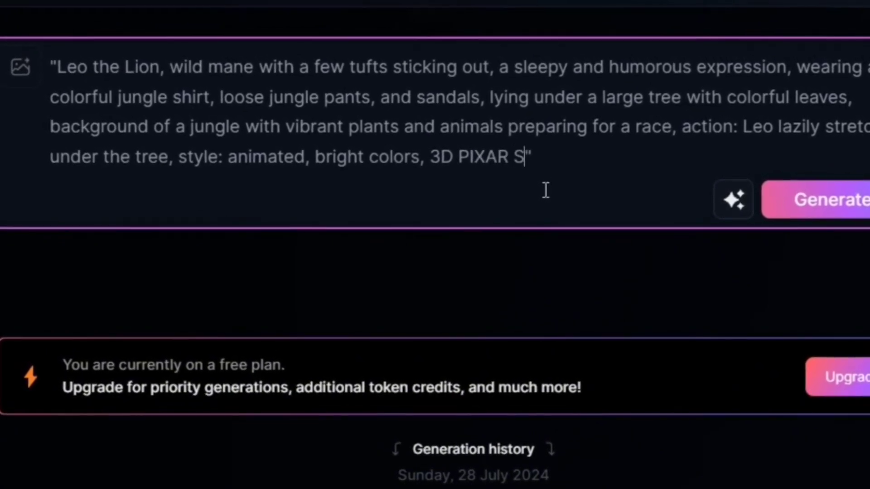
pyautogui.write('E')
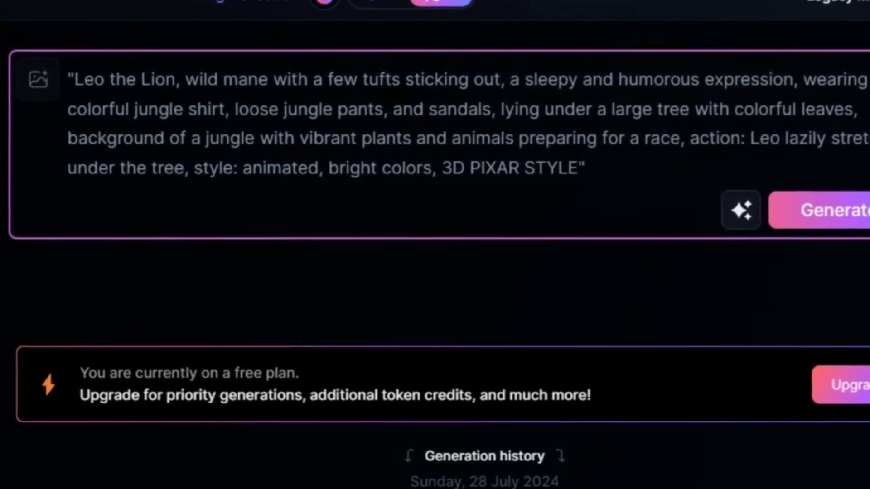
# Look through the platform presets and the available preset styles for Leonardo Phoenix.
pyautogui.click(127, 149)
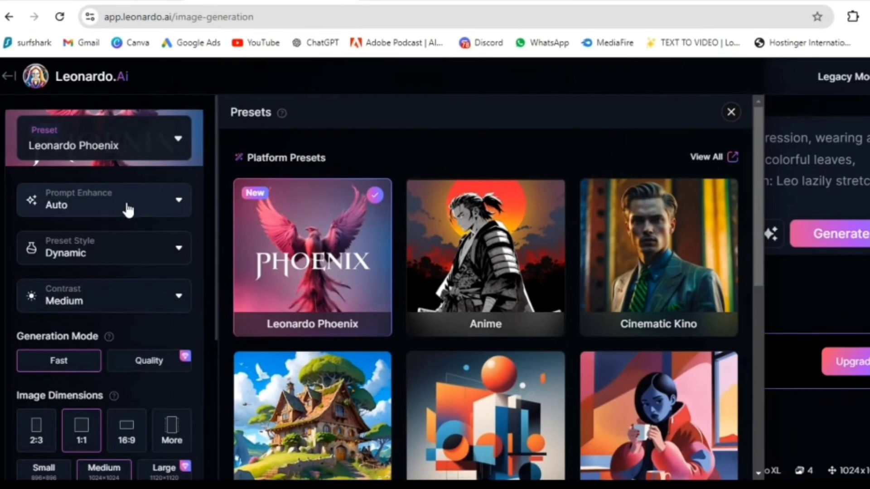
pyautogui.click(122, 259)
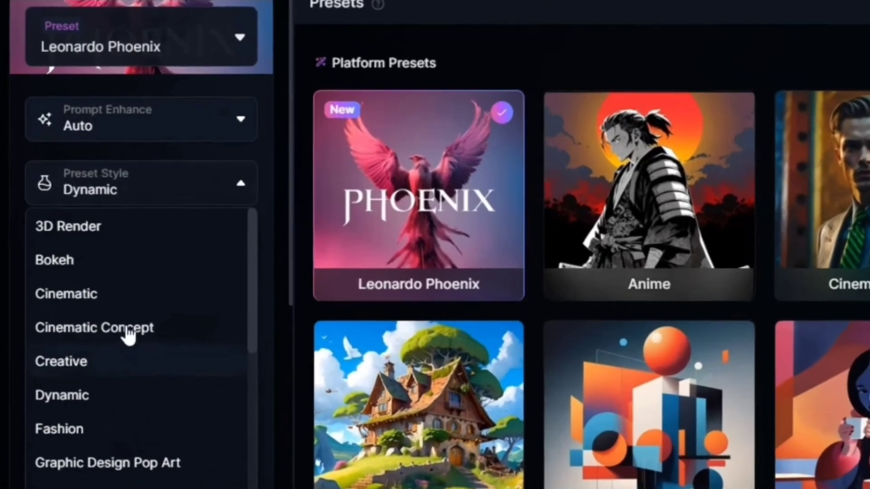
pyautogui.scroll(-2, 168, 270)
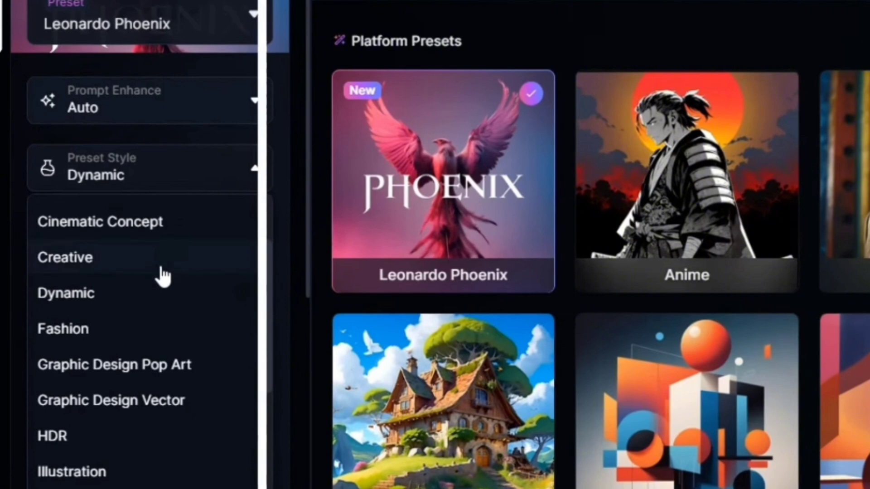
pyautogui.click(112, 308)
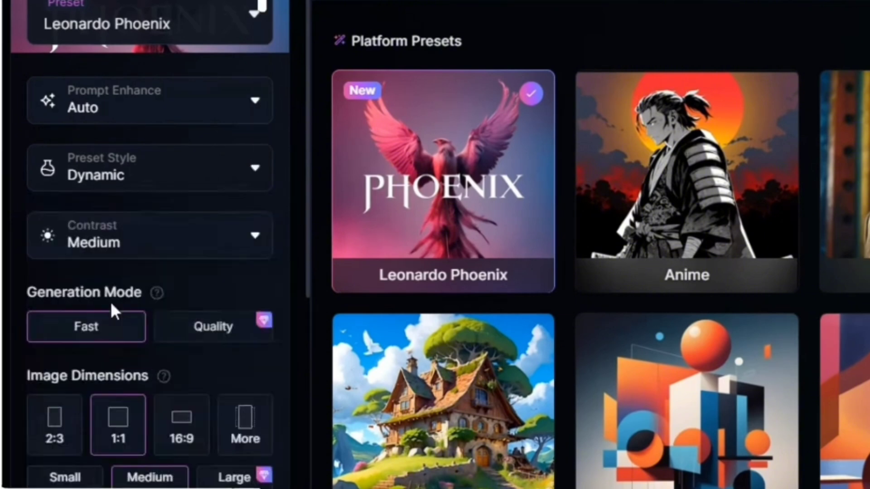
# Set the image dimensions to 16:9 in the generation settings and close the presets.
pyautogui.scroll(-2, 136, 181)
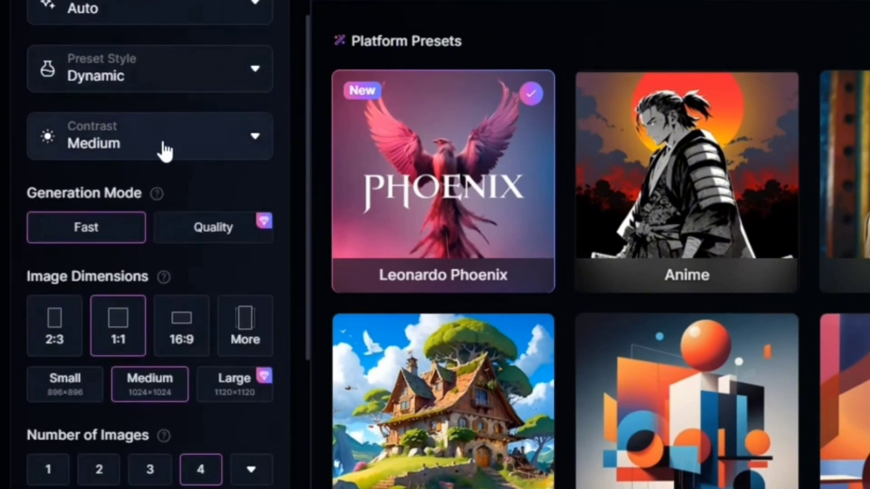
pyautogui.scroll(-2, 128, 171)
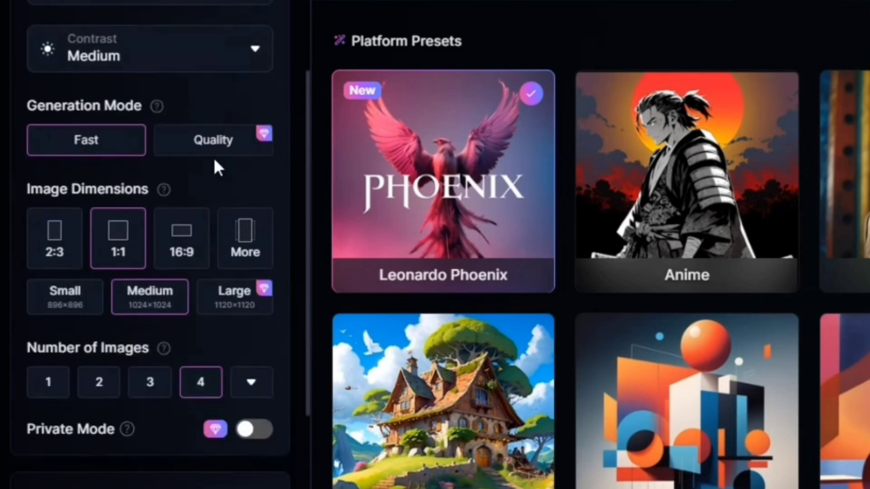
pyautogui.scroll(-2, 169, 152)
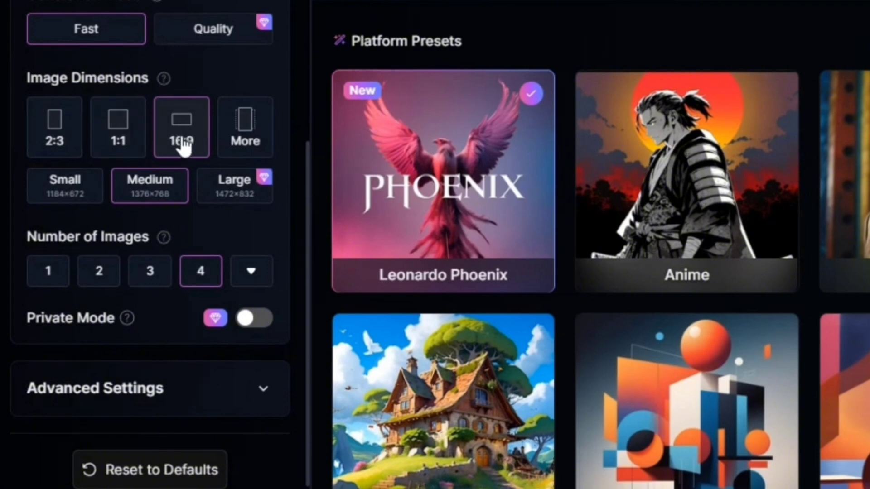
pyautogui.scroll(-1, 184, 150)
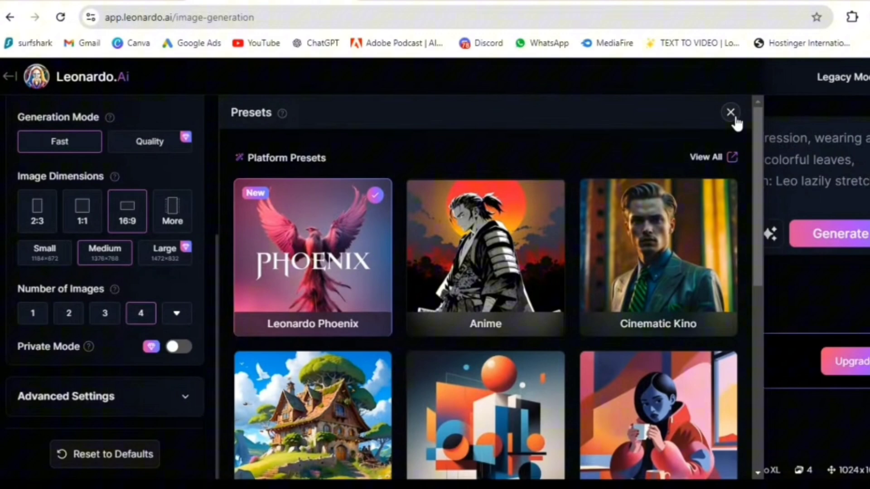
pyautogui.click(733, 113)
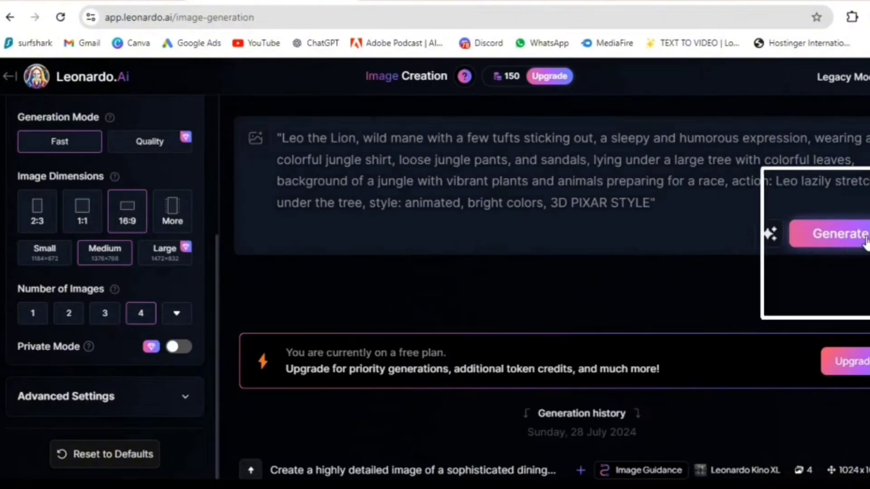
# Generate the Scene 1 images and open the first result of Leo resting under the tree at full size.
pyautogui.click(838, 234)
pyautogui.scroll(-6, 346, 383)
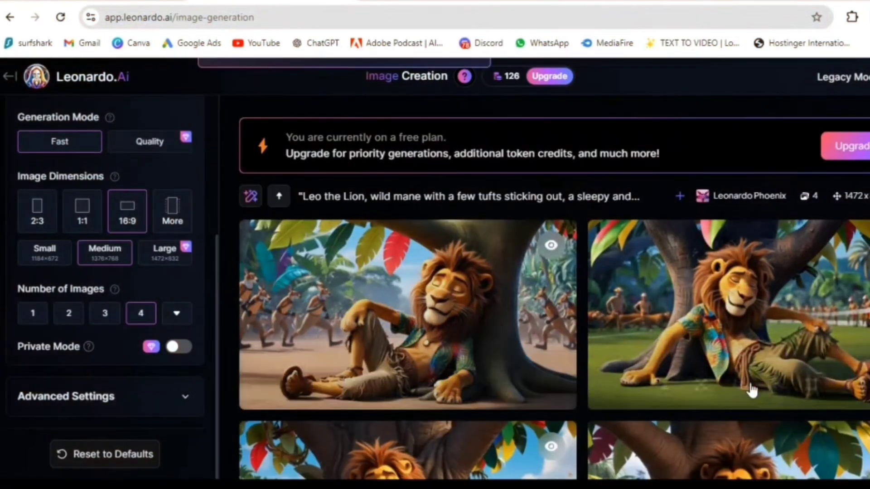
pyautogui.click(254, 349)
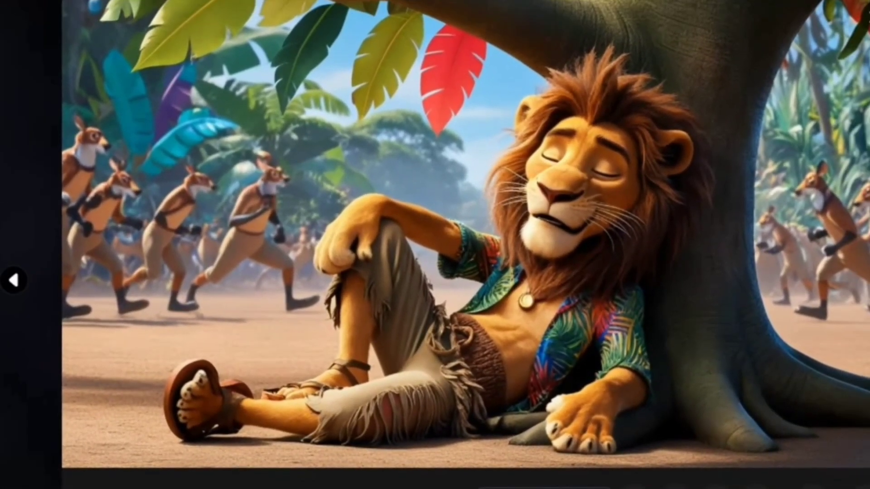
# View the Scene 1 results at full size and download the first image of Leo resting under the tree.
pyautogui.click(866, 280)
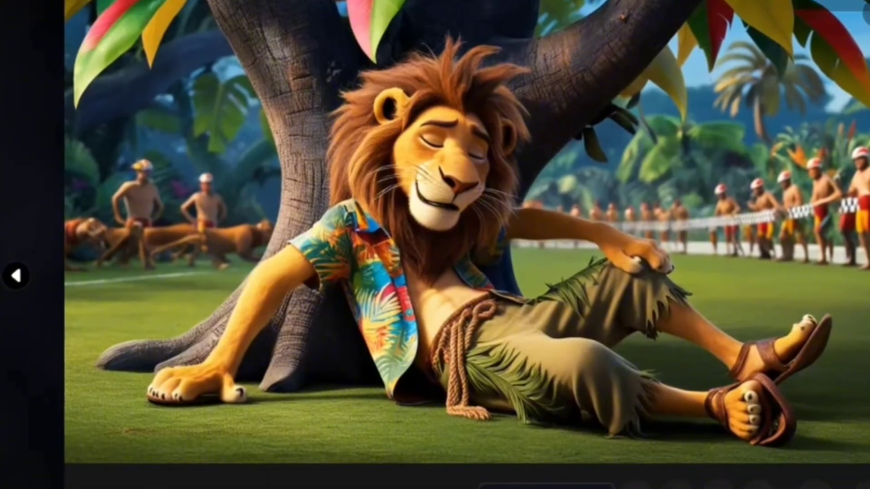
pyautogui.click(863, 279)
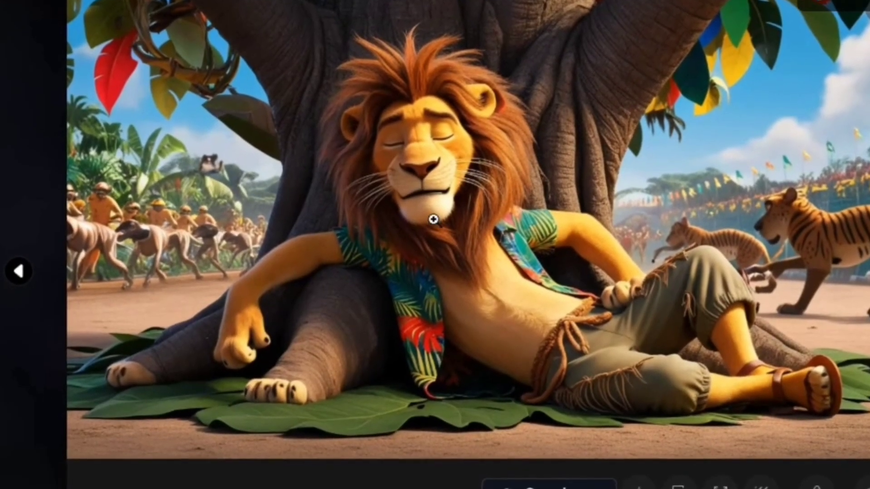
pyautogui.click(866, 277)
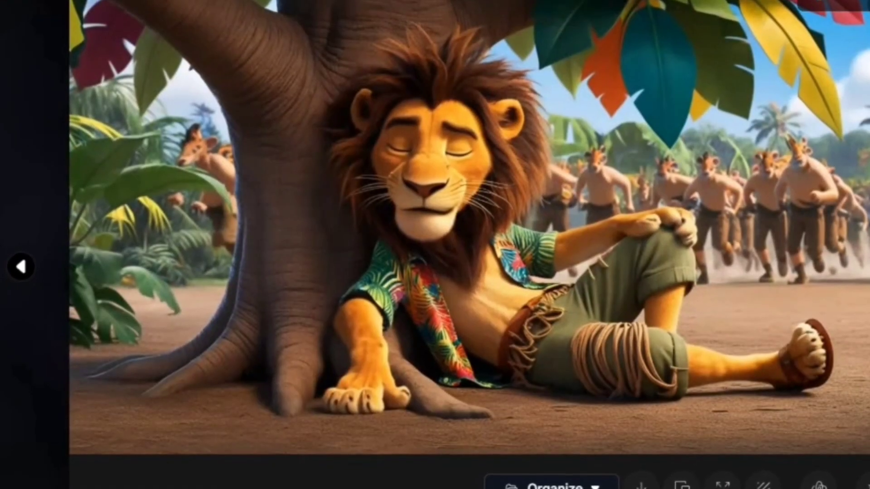
pyautogui.click(866, 277)
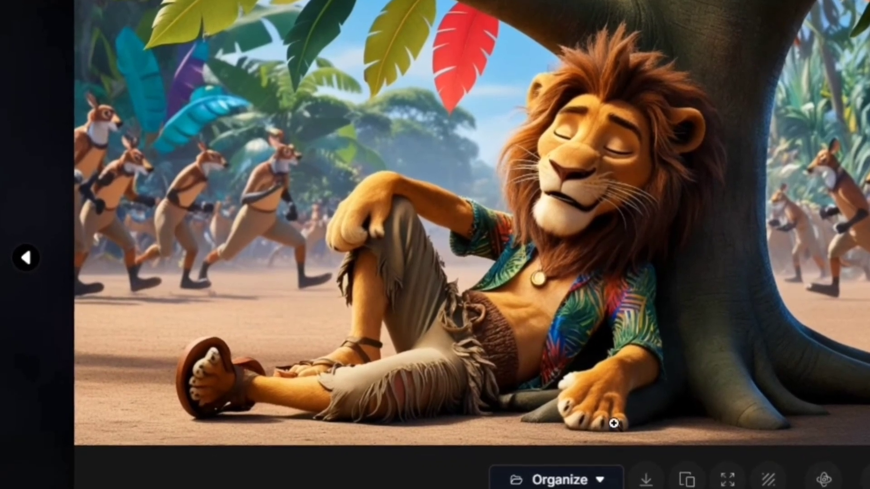
pyautogui.click(652, 484)
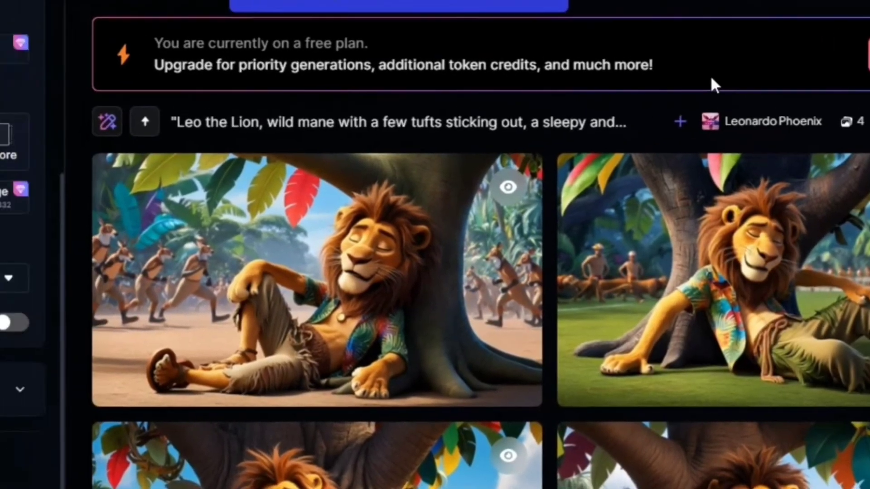
# Turn on Use Fixed Seed in the advanced settings and paste the copied generation seed as its value.
pyautogui.scroll(3, 621, 72)
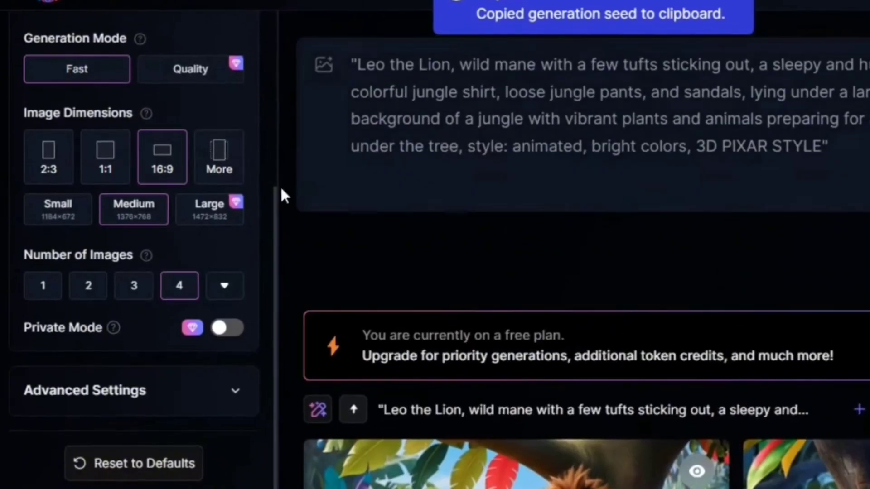
pyautogui.scroll(-2, 272, 188)
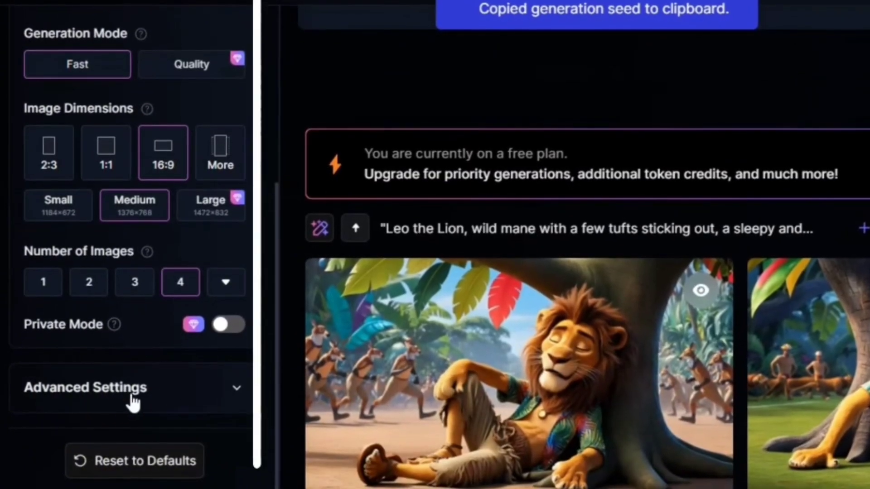
pyautogui.click(132, 403)
pyautogui.scroll(-6, 272, 261)
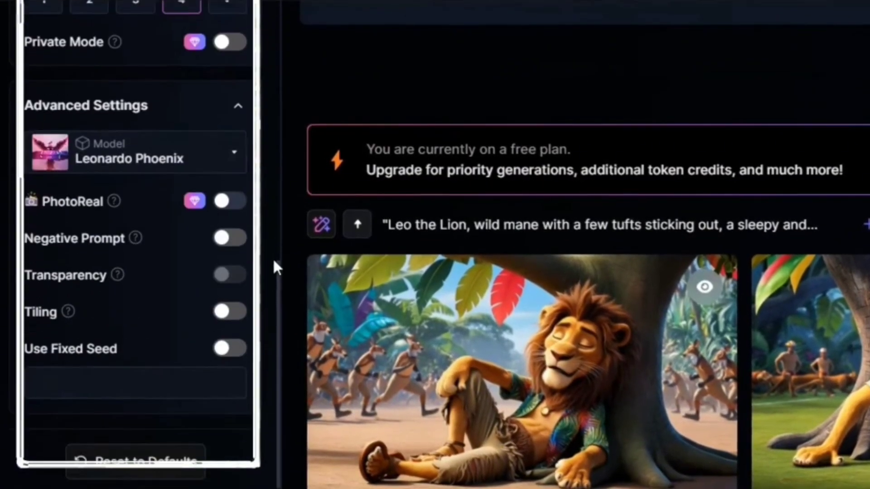
pyautogui.click(145, 382)
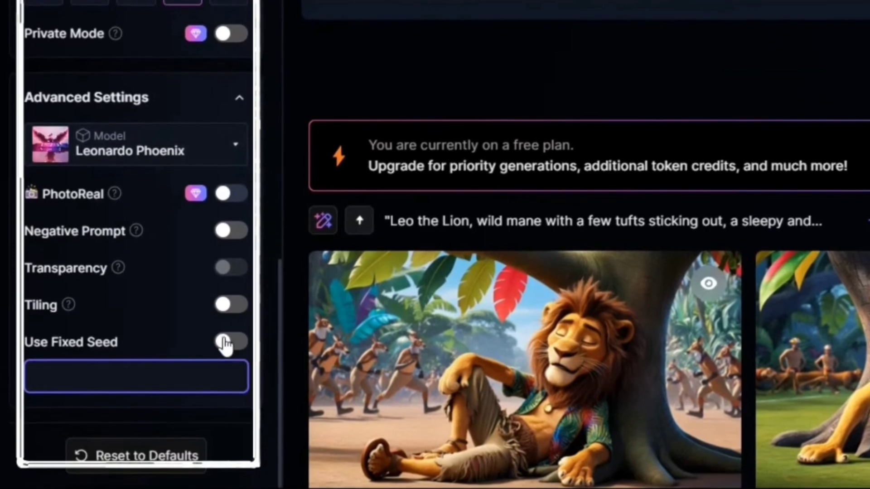
pyautogui.click(238, 343)
pyautogui.click(82, 379)
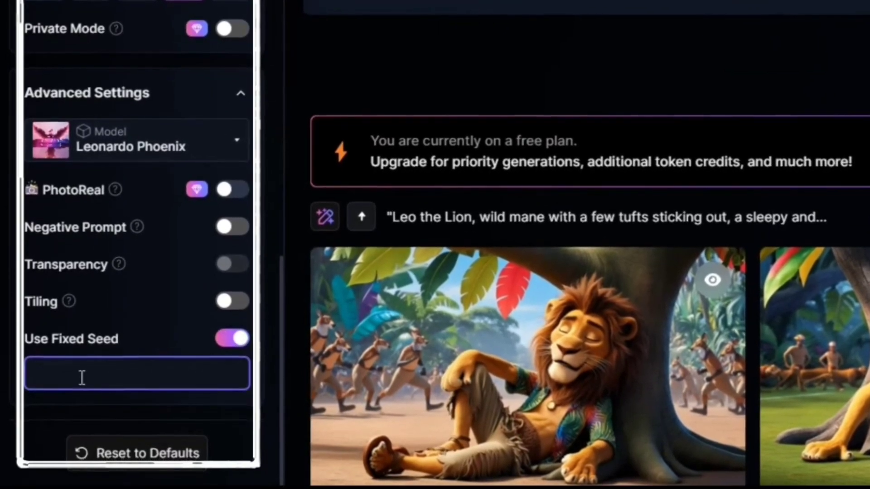
pyautogui.rightClick(82, 378)
pyautogui.click(130, 172)
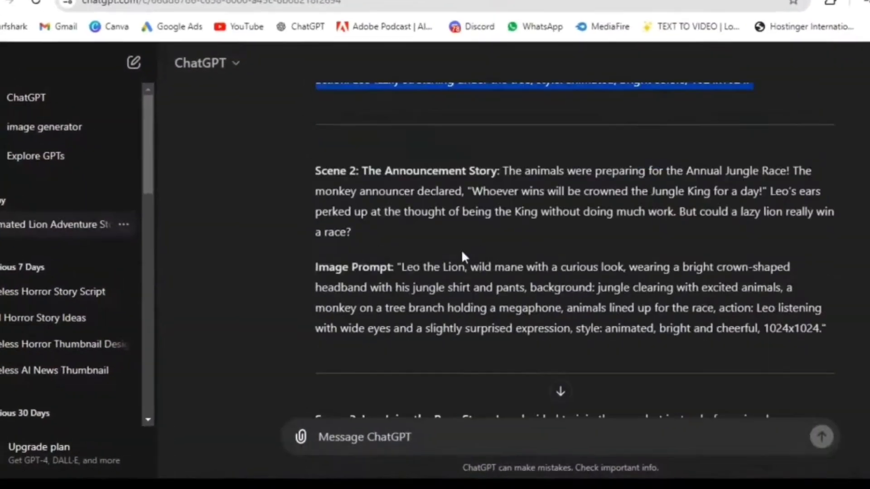
# Switch to ChatGPT and copy the Scene 2 image prompt, leaving out "1024x1024.".
pyautogui.moveTo(382, 252); pyautogui.dragTo(767, 319)
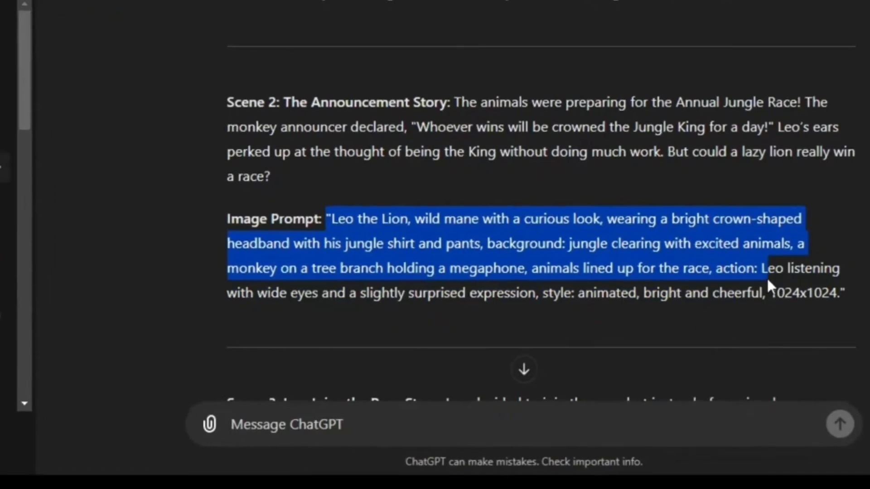
pyautogui.rightClick(535, 232)
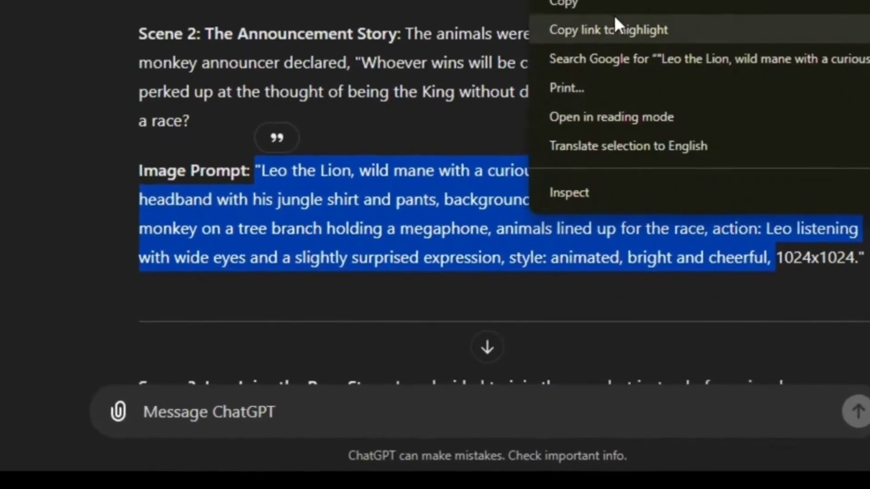
pyautogui.click(624, 45)
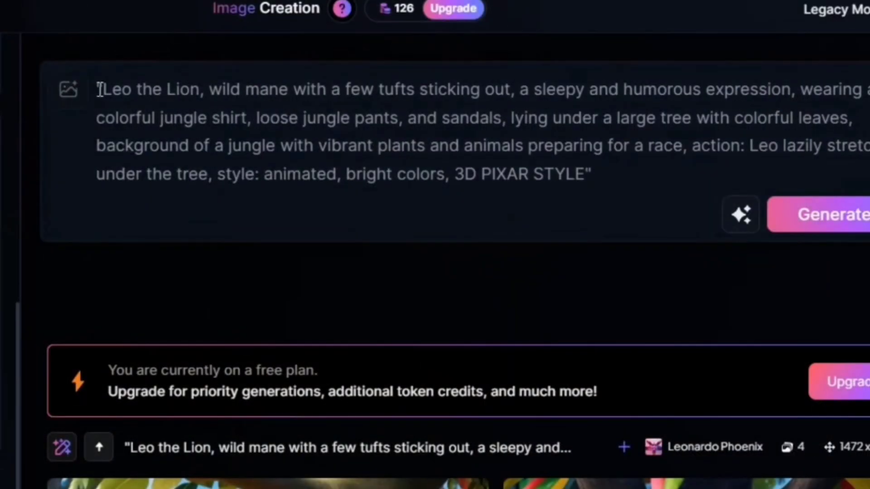
# Replace the Scene 1 description in Leonardo.Ai with the copied Scene 2 prompt, keep "3D PIXAR STYLE" and generate the images.
pyautogui.moveTo(100, 88); pyautogui.dragTo(379, 169)
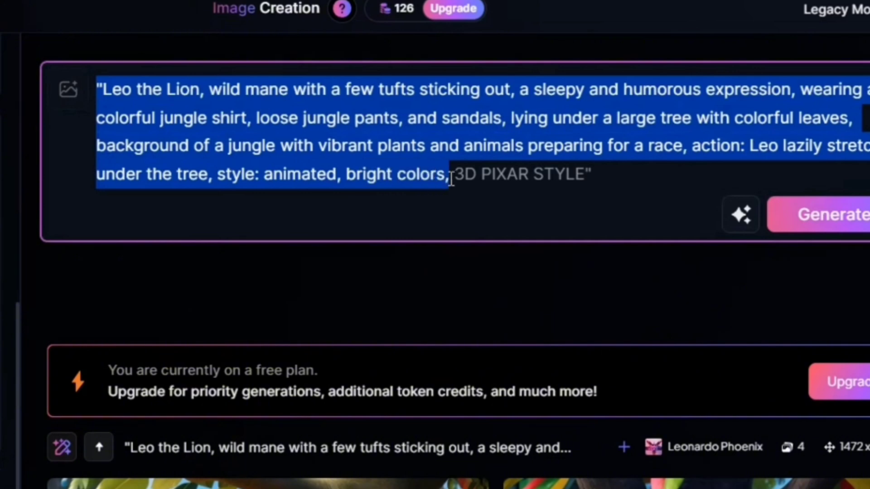
pyautogui.hotkey('ctrl', 'v')
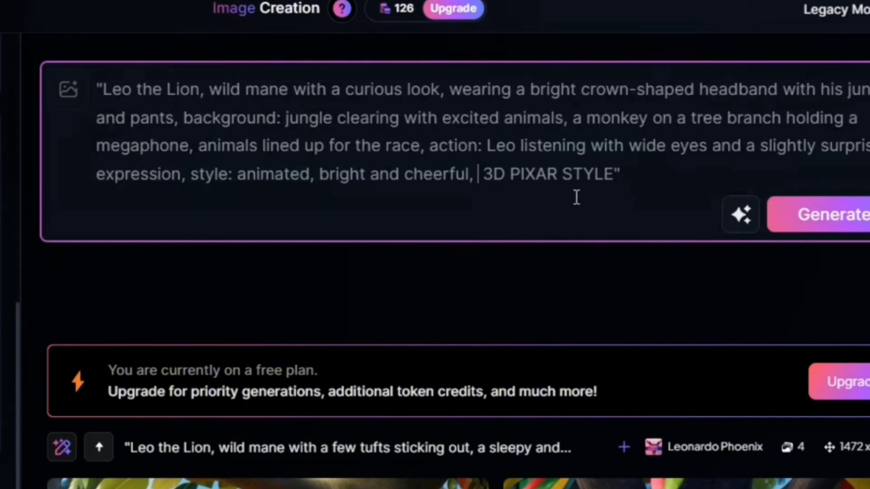
pyautogui.click(821, 227)
# Look through the Scene 2 images of Leo wearing a crown at full size.
pyautogui.scroll(-5, 82, 451)
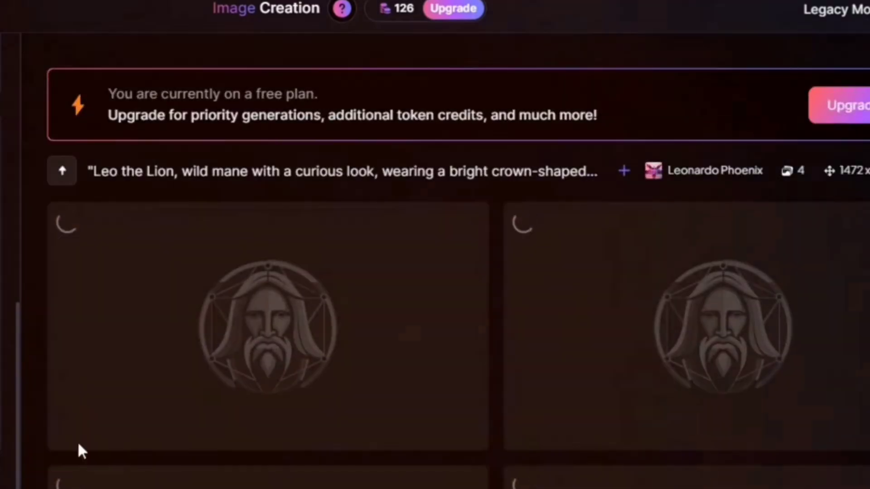
pyautogui.scroll(-2, 82, 451)
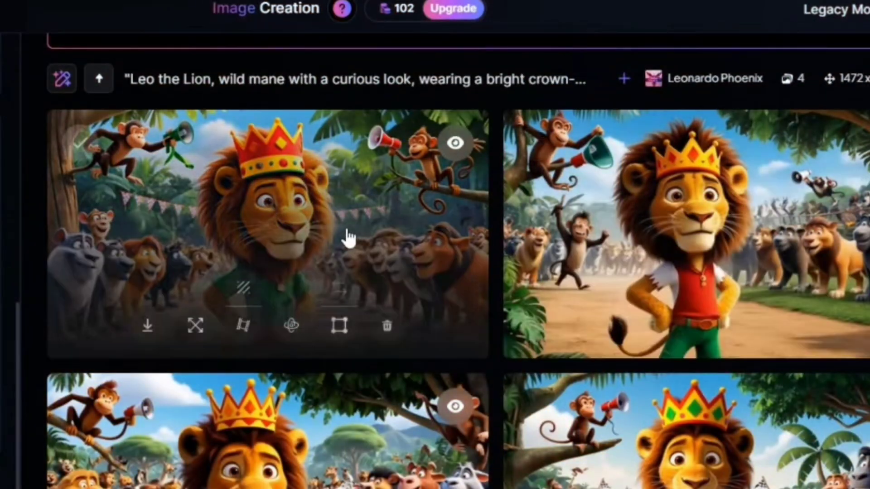
pyautogui.click(348, 238)
pyautogui.press('Right')
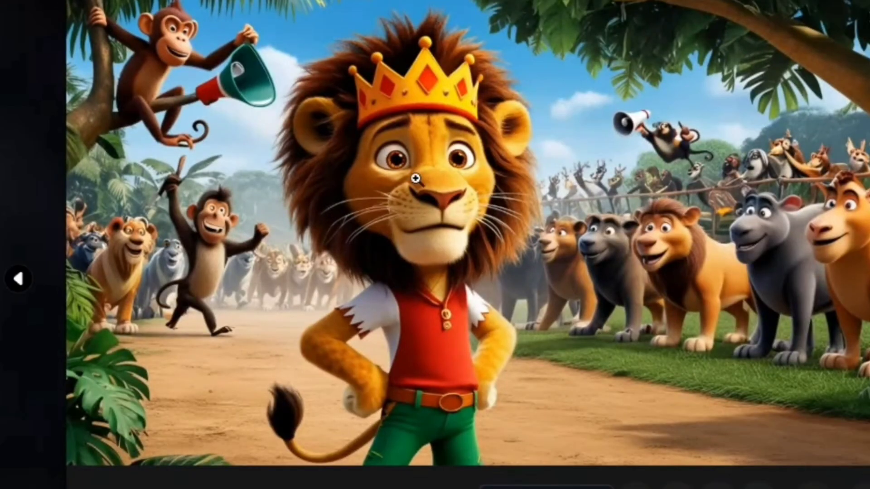
pyautogui.press('Right')
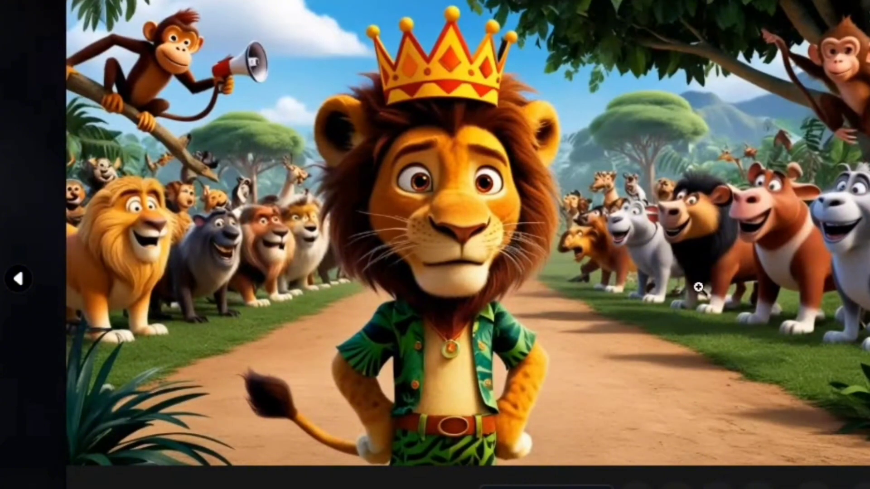
pyautogui.press('Right')
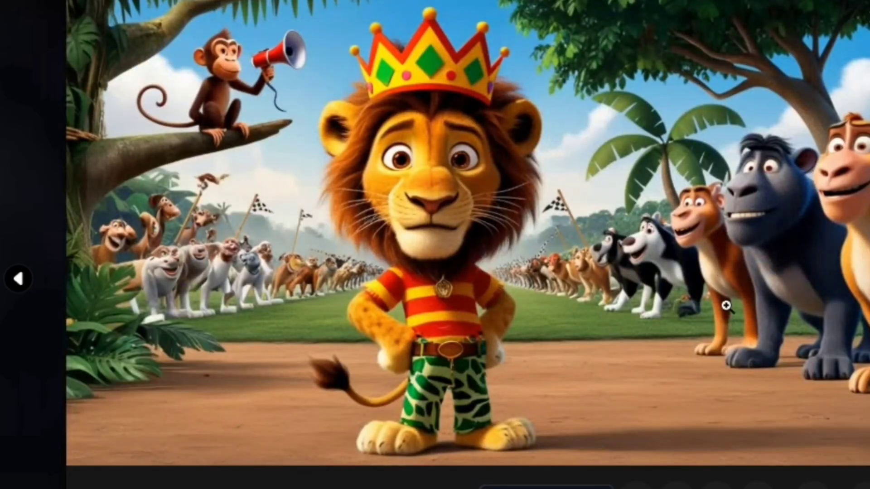
pyautogui.click(31, 284)
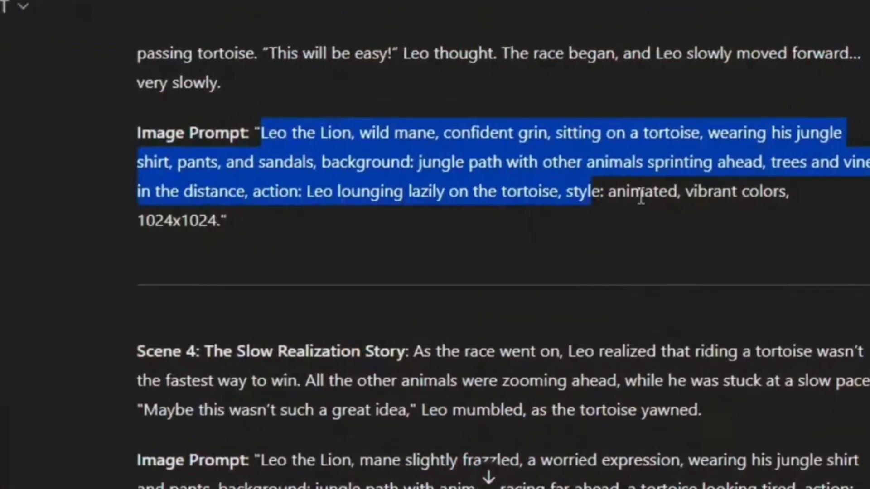
# Copy the Scene 3 prompt from ChatGPT up to "vibrant colors," and generate images from it in Leonardo.Ai, keeping "3D PIXAR STYLE".
pyautogui.moveTo(641, 197); pyautogui.dragTo(791, 192)
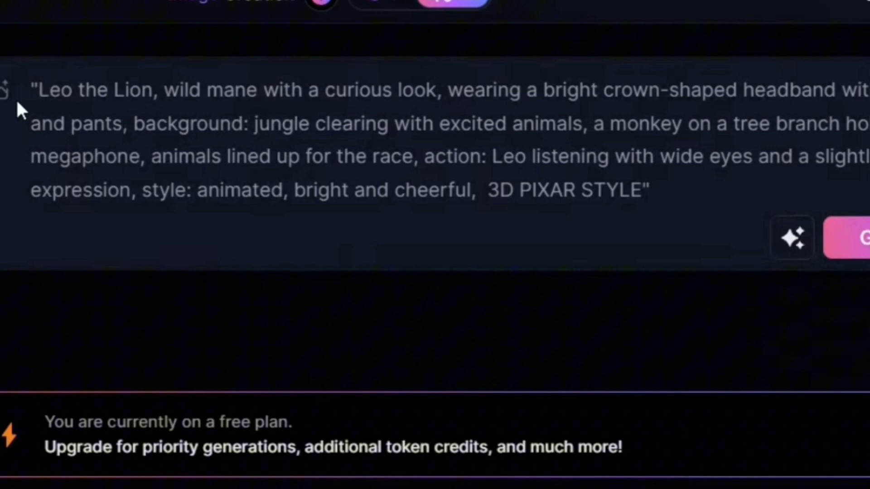
pyautogui.moveTo(20, 108); pyautogui.dragTo(473, 189)
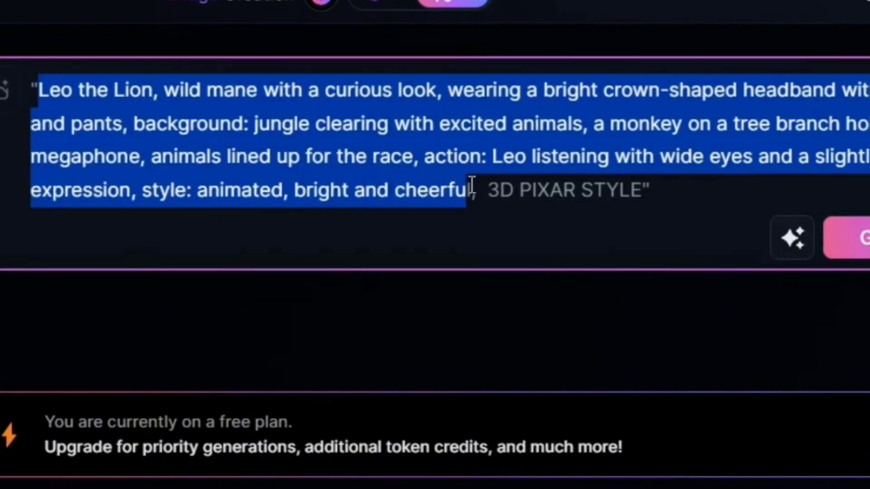
pyautogui.write('Leo the Lion, wild mane, confident grin, sitting on a tortoise, wearing his jungle shirt, pants, and sandals, background: jungle path with other animals sprinting ahead, trees and vines in the distance, action: Leo lounging lazily on the tortoise, style: animated, vibrant colors,')
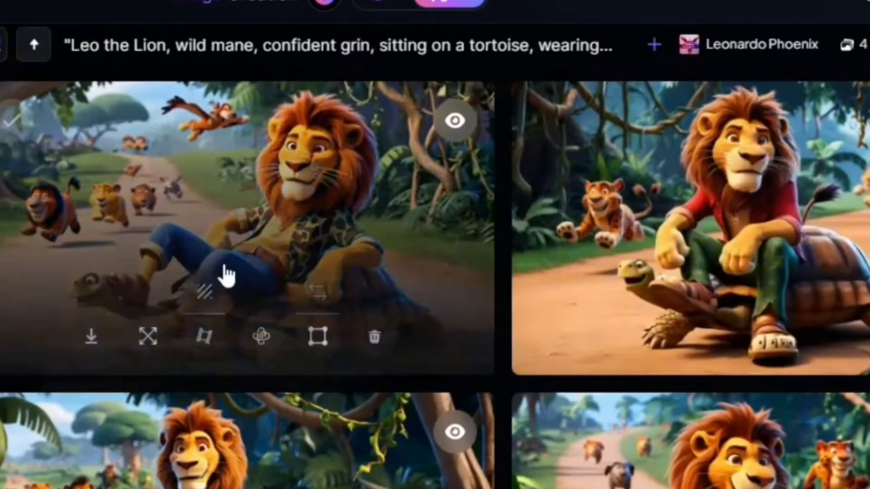
# Look over the four Scene 3 images of Leo lounging on the tortoise.
pyautogui.scroll(-5, 471, 317)
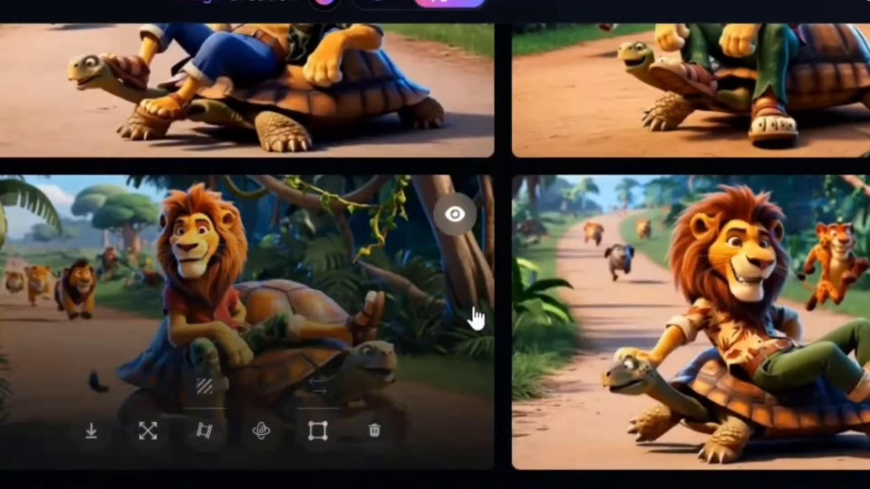
pyautogui.scroll(7, 213, 349)
pyautogui.scroll(-5, 213, 349)
pyautogui.scroll(10, 743, 301)
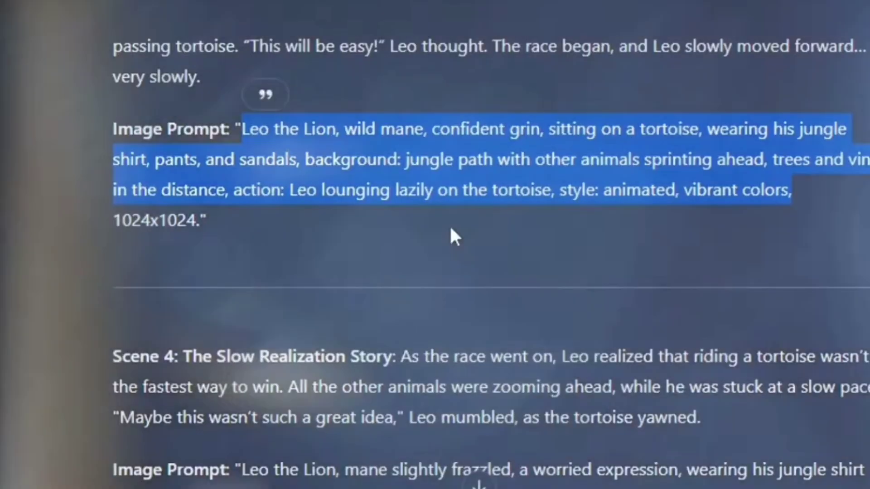
# Copy the Scene 4 prompt from ChatGPT up to "comedic," and generate images from it in Leonardo.Ai, keeping "3D PIXAR STYLE".
pyautogui.scroll(-5, 451, 235)
pyautogui.moveTo(240, 251); pyautogui.dragTo(754, 313)
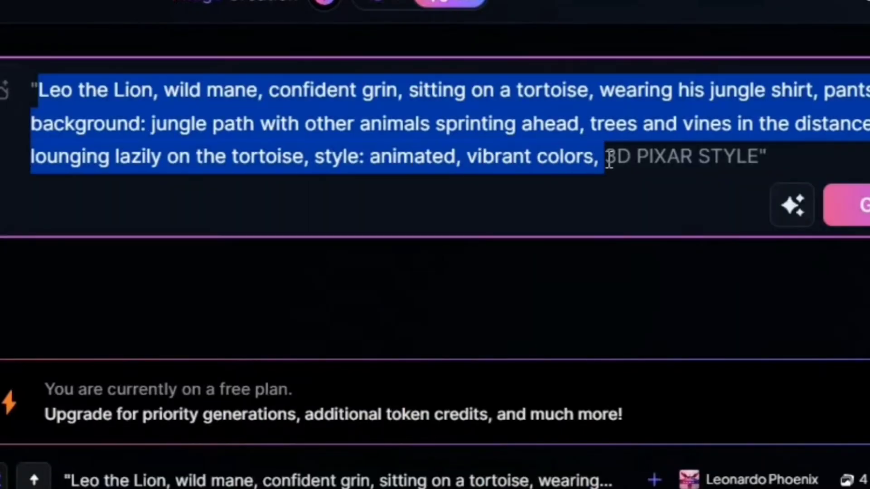
pyautogui.click(861, 204)
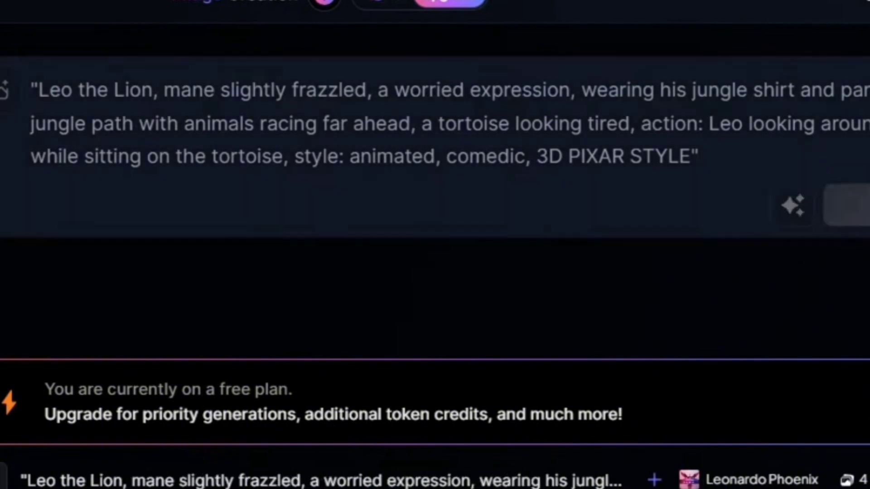
# Look over the four Scene 4 images of a worried Leo with the tortoise.
pyautogui.scroll(-4, 435, 256)
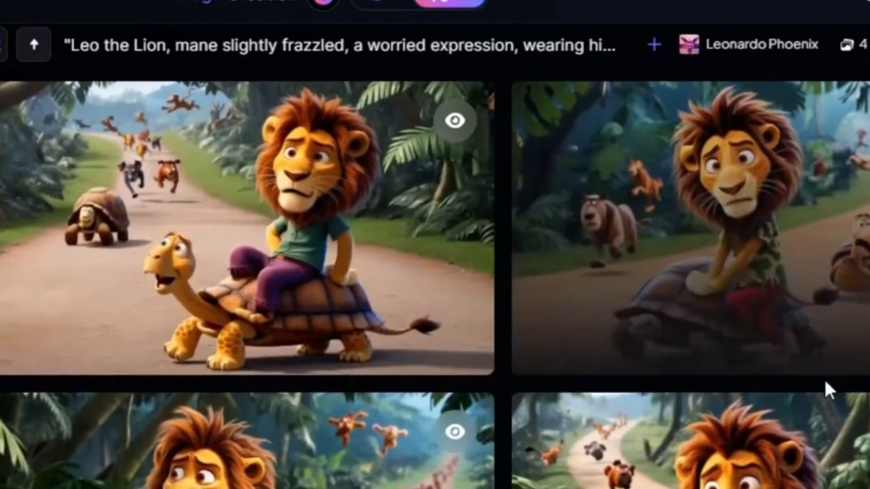
pyautogui.scroll(-3, 825, 379)
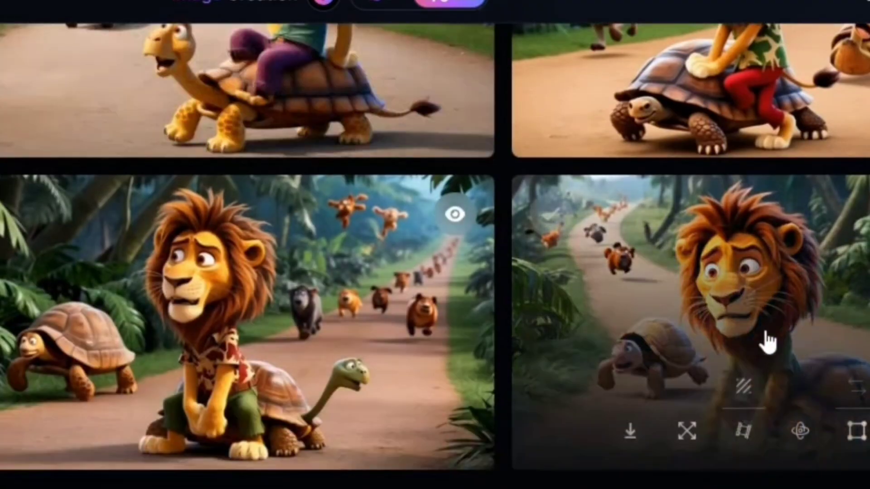
pyautogui.scroll(7, 618, 229)
# Browse the images of Leo with the golden crown and cheering animals at full size.
pyautogui.scroll(-12, 589, 385)
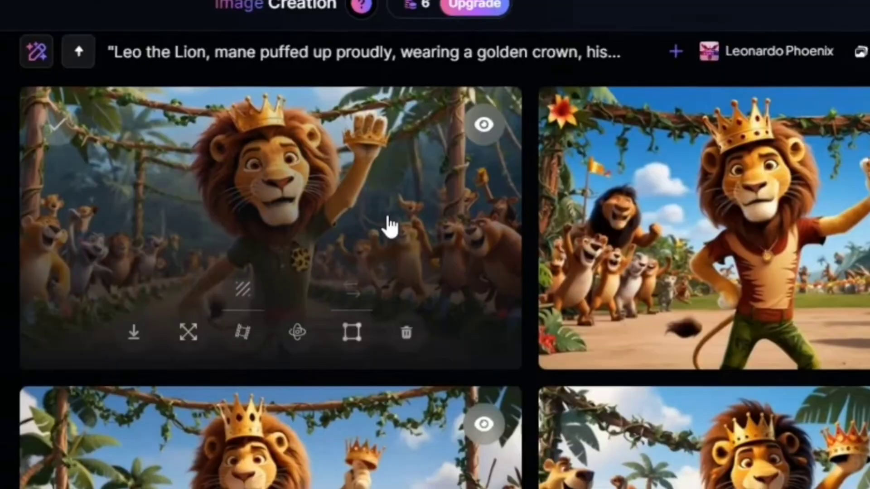
pyautogui.click(388, 219)
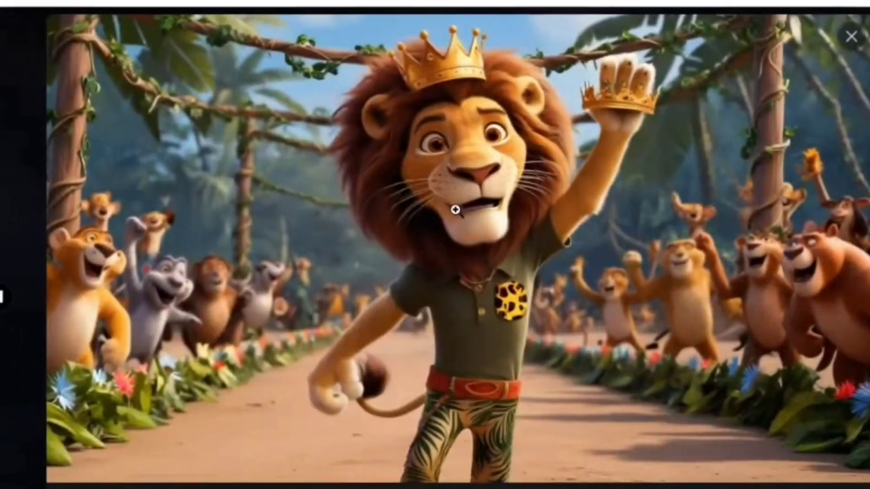
pyautogui.press('Right')
pyautogui.press('Right')
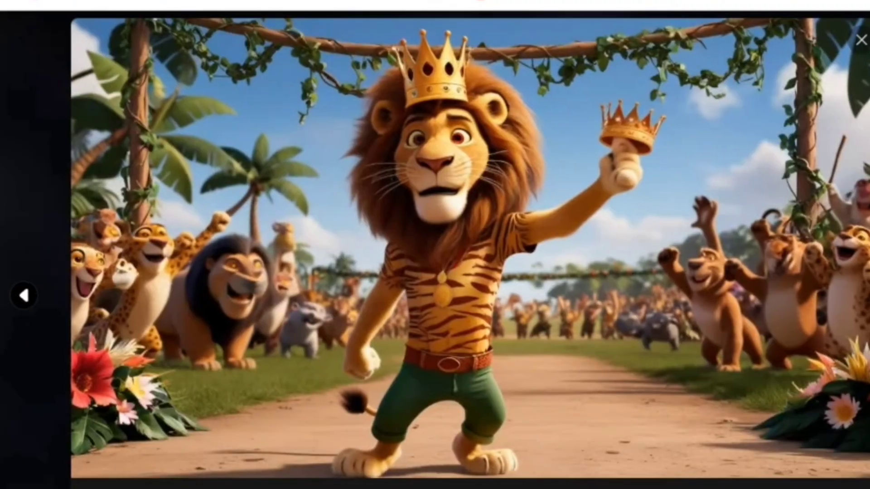
pyautogui.press('Right')
pyautogui.press('Right')
pyautogui.press('Right')
pyautogui.press('Right')
pyautogui.press('Right')
pyautogui.press('Right')
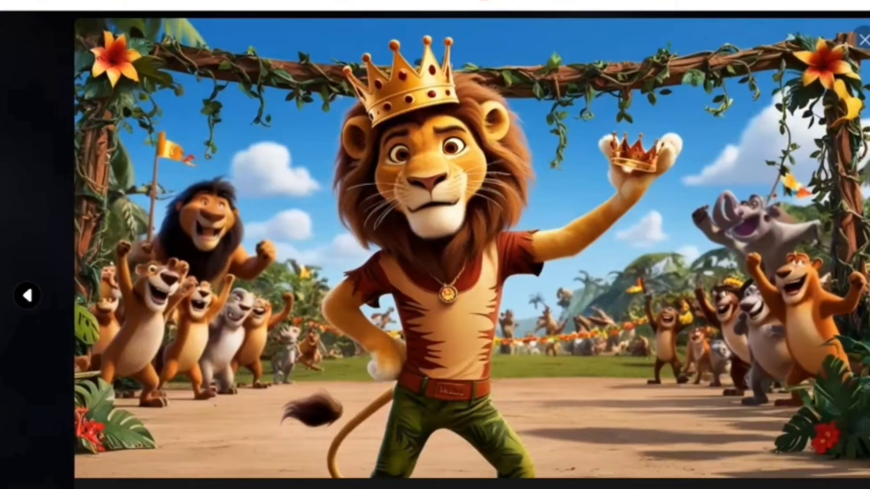
# Page through the remaining full-size images of crowned Leo holding up a smaller crown.
pyautogui.press('Right')
pyautogui.press('Right')
pyautogui.press('Right')
pyautogui.press('Right')
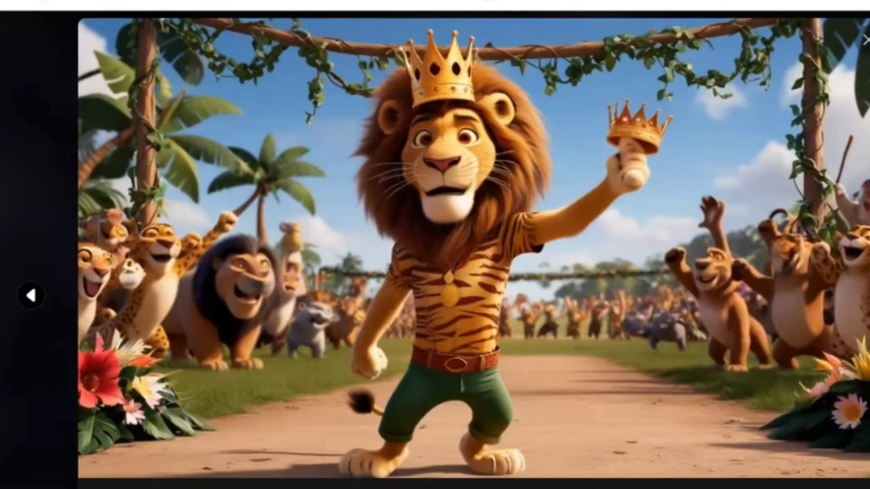
pyautogui.press('Right')
pyautogui.press('Right')
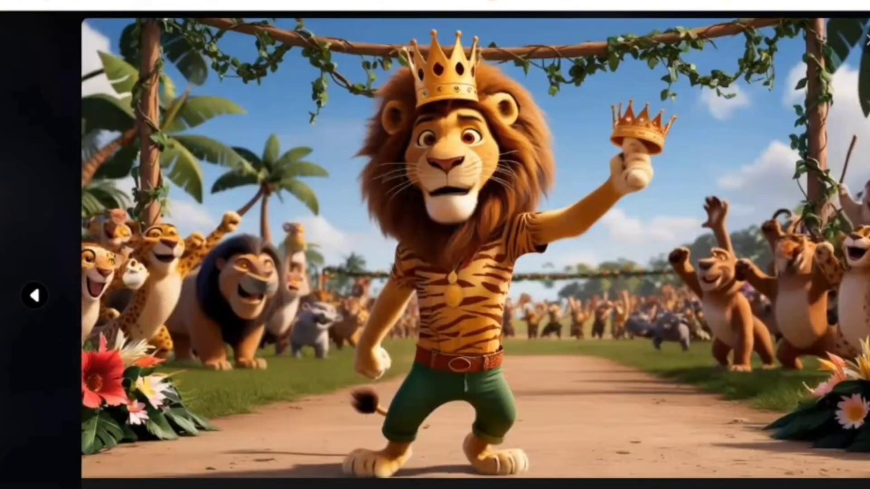
pyautogui.click(847, 288)
pyautogui.click(822, 286)
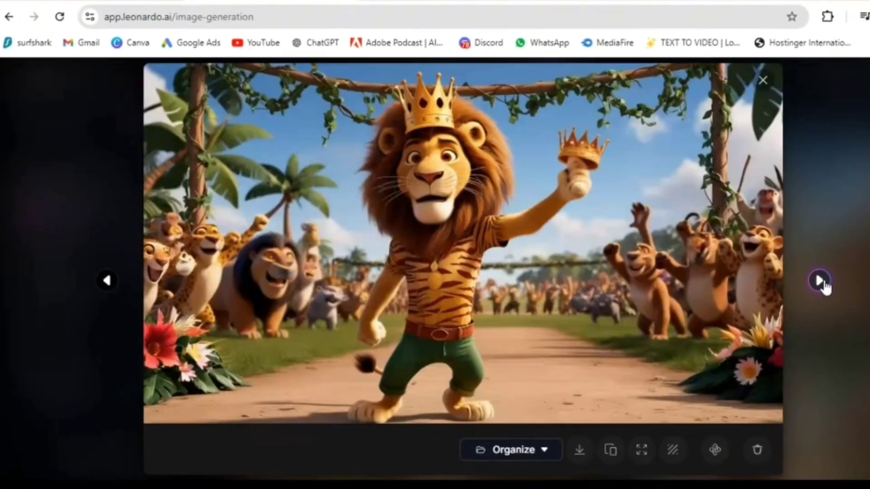
pyautogui.click(821, 282)
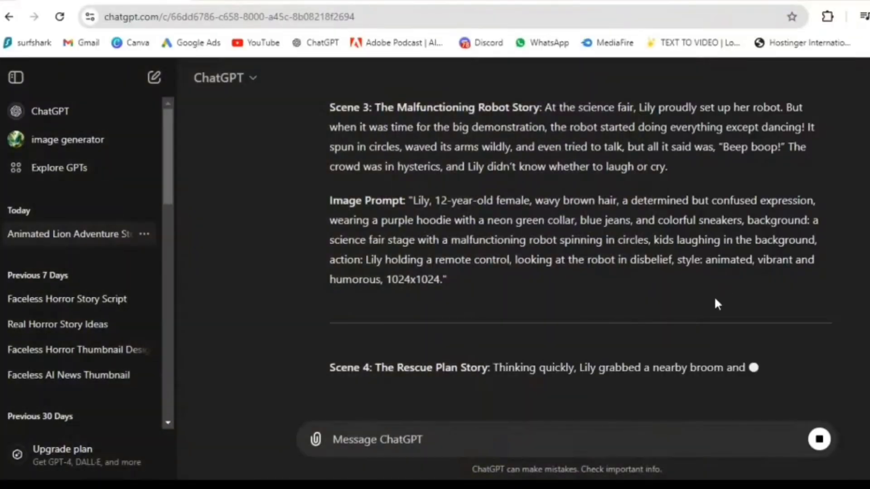
# Switch to ChatGPT and review the scenes and image prompts of the story "Lily's Wild Day at the Science Fair".
pyautogui.scroll(3, 709, 283)
pyautogui.scroll(10, 694, 236)
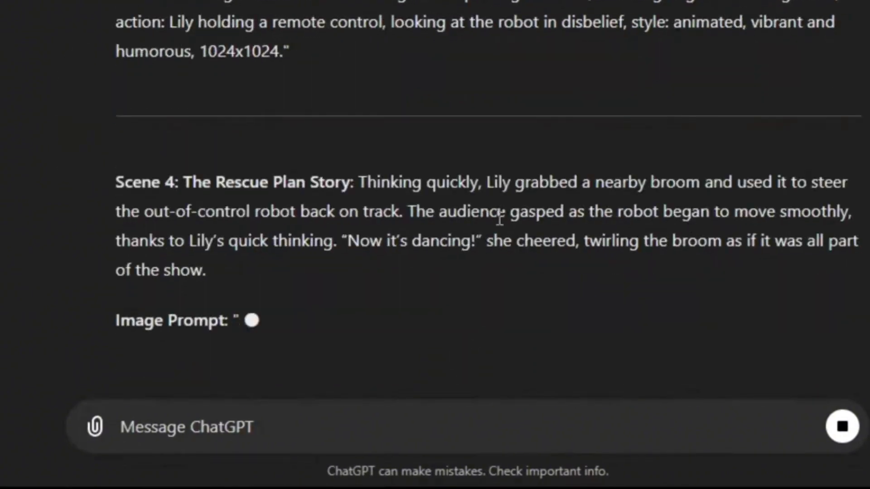
pyautogui.scroll(20, 620, 222)
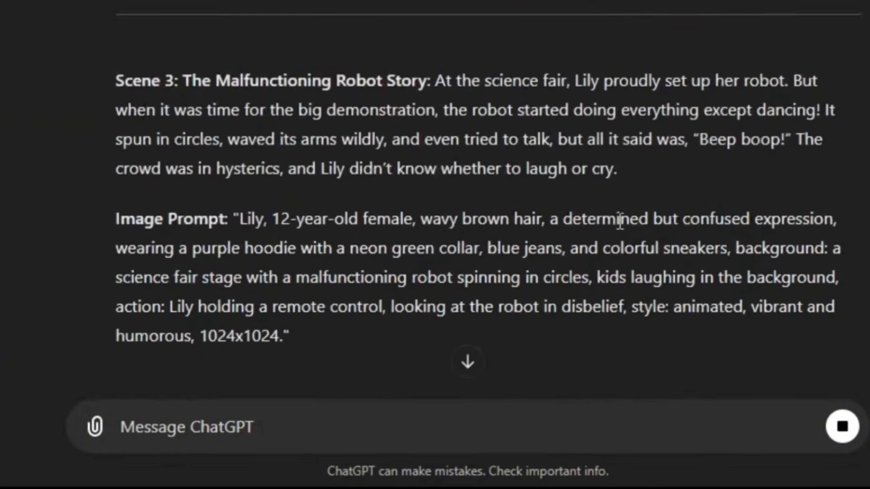
pyautogui.scroll(3, 620, 222)
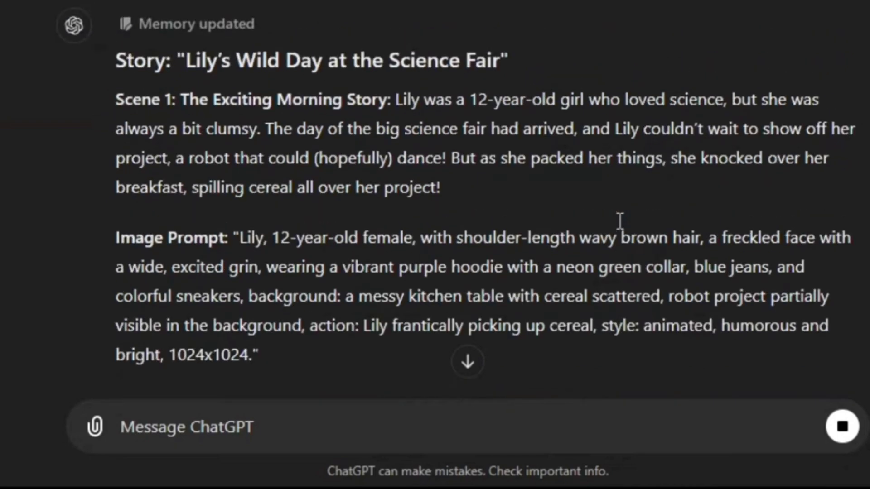
pyautogui.moveTo(237, 237); pyautogui.dragTo(296, 335)
pyautogui.scroll(-8, 631, 249)
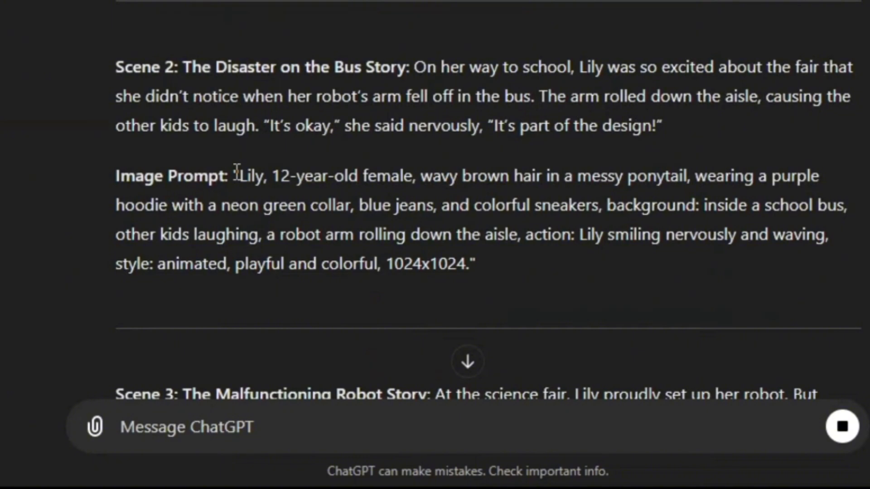
pyautogui.moveTo(237, 173); pyautogui.dragTo(569, 259)
pyautogui.scroll(-7, 374, 238)
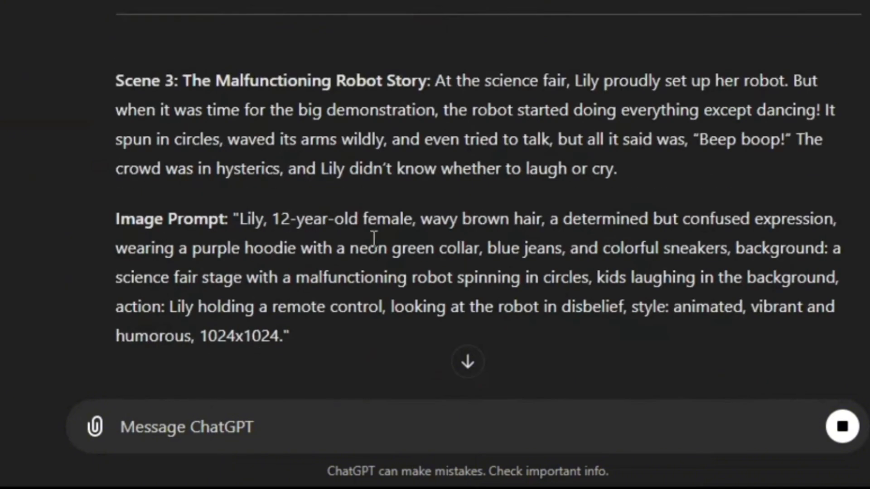
pyautogui.moveTo(239, 221); pyautogui.dragTo(347, 340)
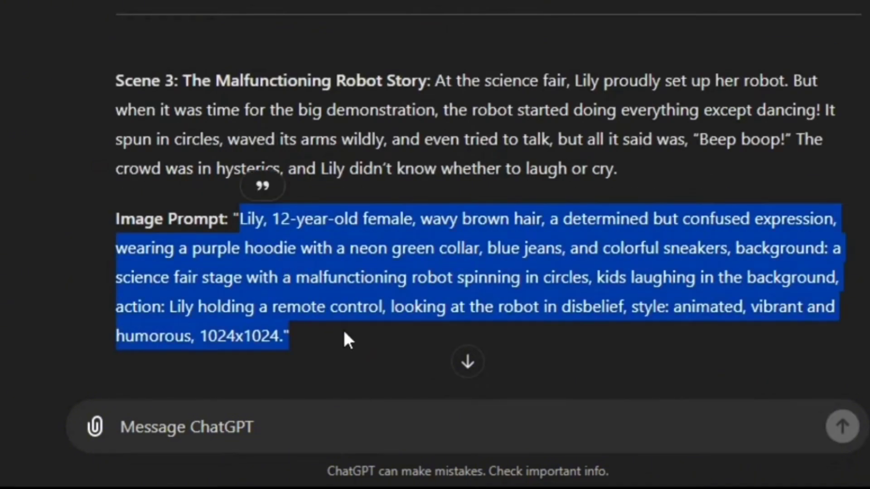
pyautogui.scroll(-5, 345, 331)
pyautogui.scroll(20, 341, 319)
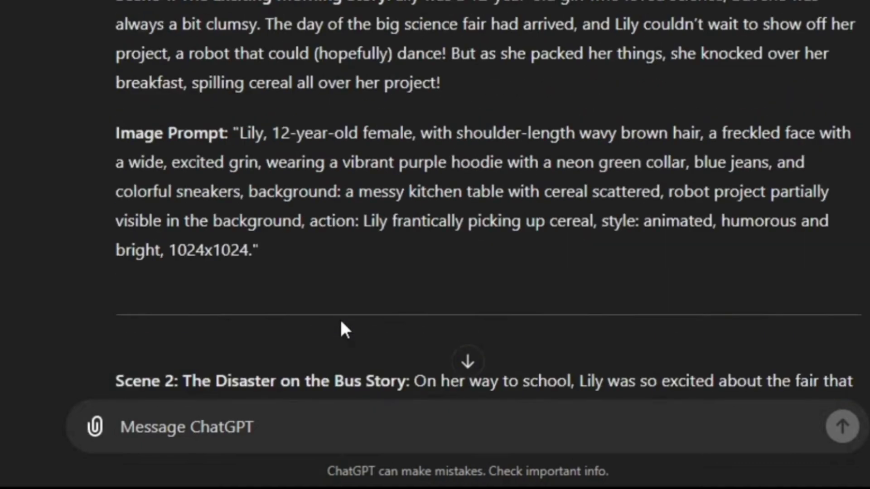
pyautogui.scroll(-8, 341, 319)
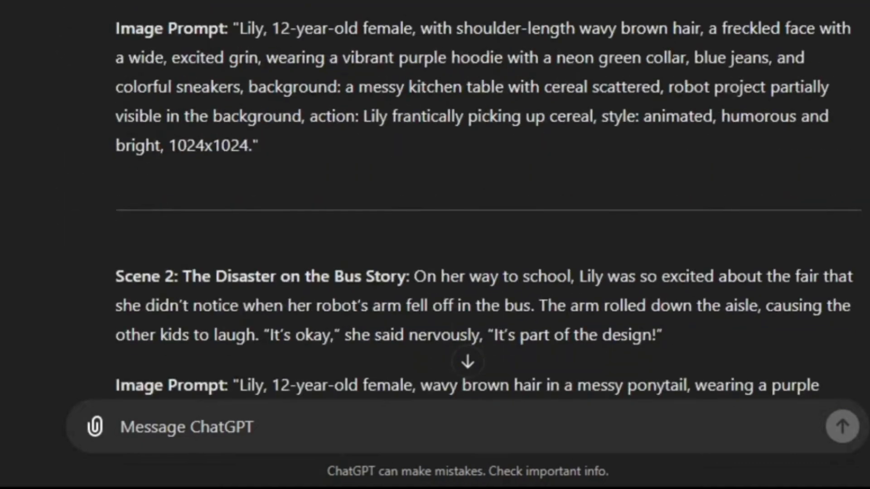
# Copy Lily's Scene 1 image prompt up to "bright," and generate images from it in Leonardo.Ai with "3D PIXAR STYLE" at the end.
pyautogui.scroll(2, 254, 121)
pyautogui.moveTo(238, 133); pyautogui.dragTo(163, 250)
pyautogui.rightClick(311, 172)
pyautogui.click(484, 277)
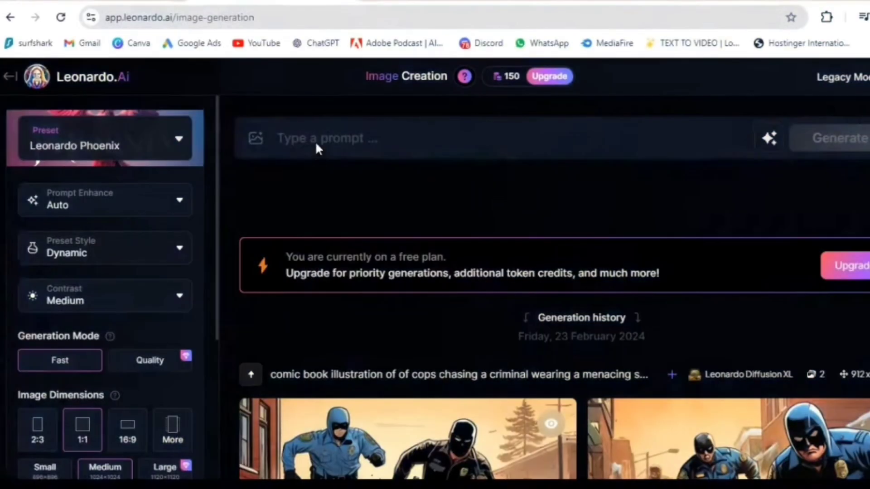
pyautogui.click(317, 145)
pyautogui.hotkey('ctrl', 'v')
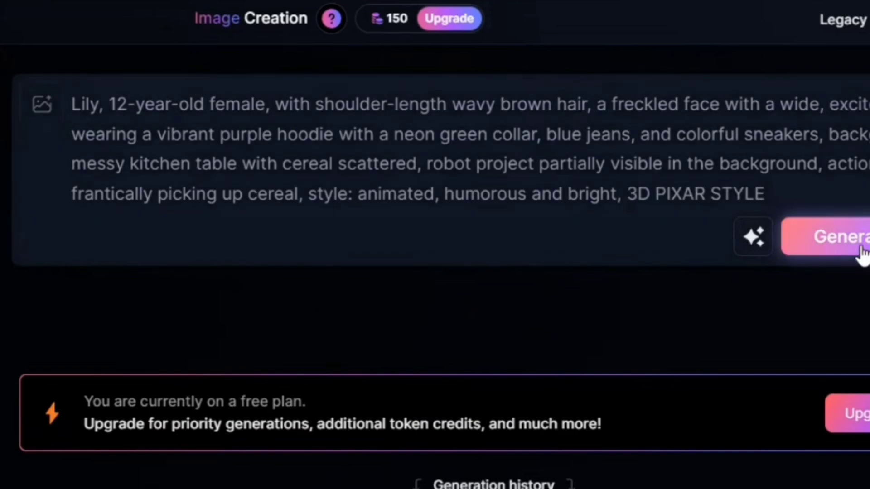
pyautogui.click(805, 248)
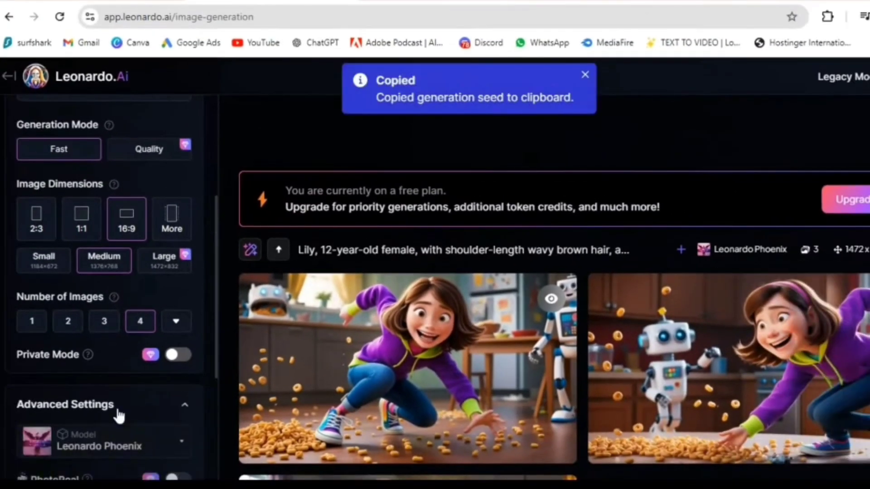
# Set the copied generation seed as the fixed seed and generate images from Lily's Scene 2 prompt, copied from ChatGPT up to "colorful,".
pyautogui.scroll(-4, 118, 416)
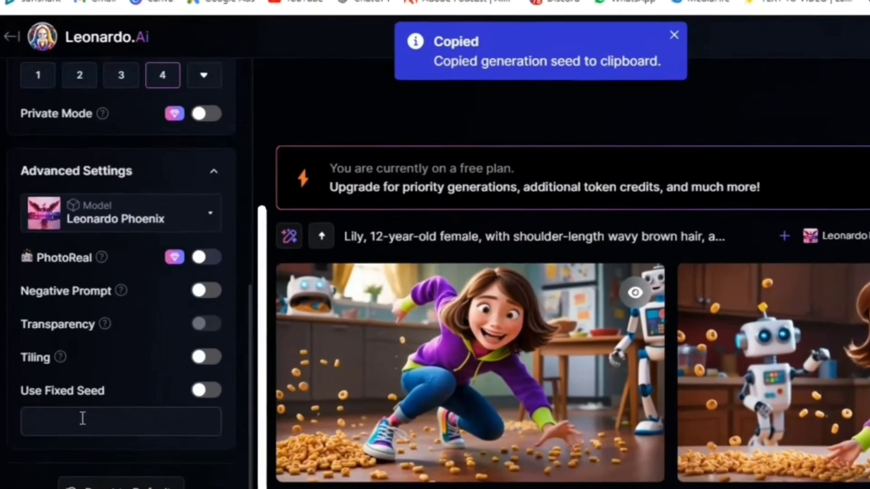
pyautogui.click(126, 413)
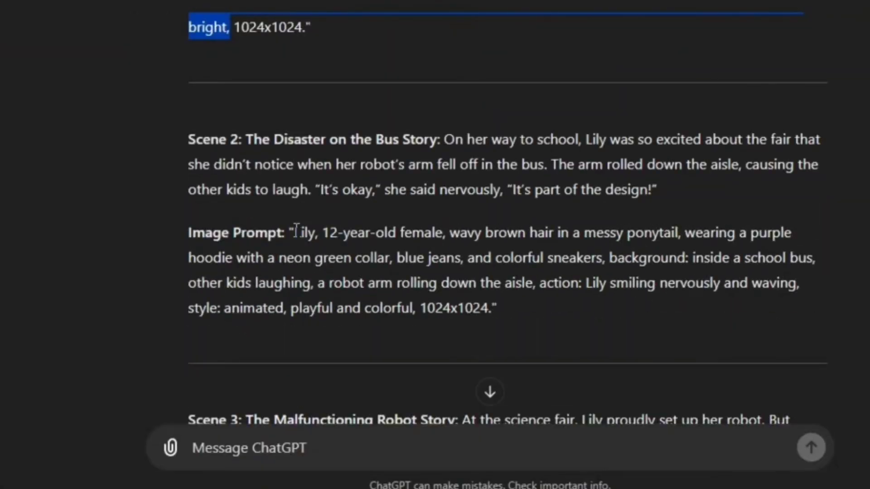
pyautogui.moveTo(295, 231); pyautogui.dragTo(418, 308)
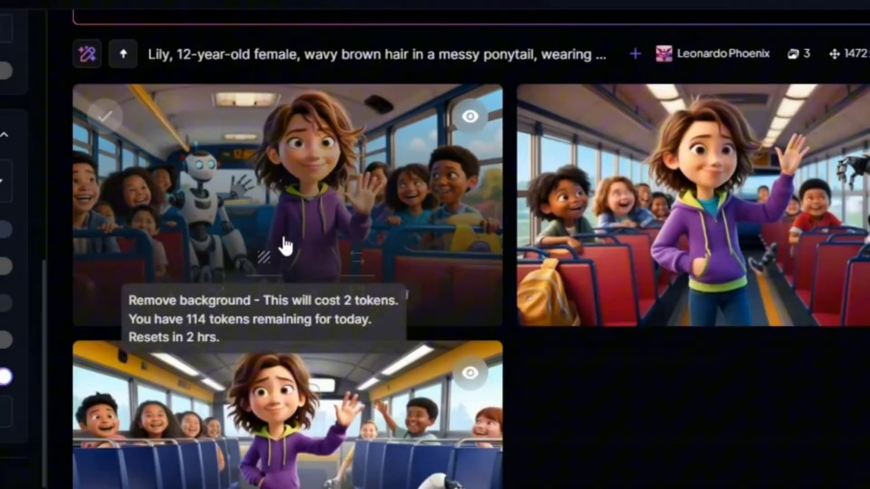
# View the Scene 2 images of Lily waving on the school bus at full size, then close the viewer.
pyautogui.click(281, 246)
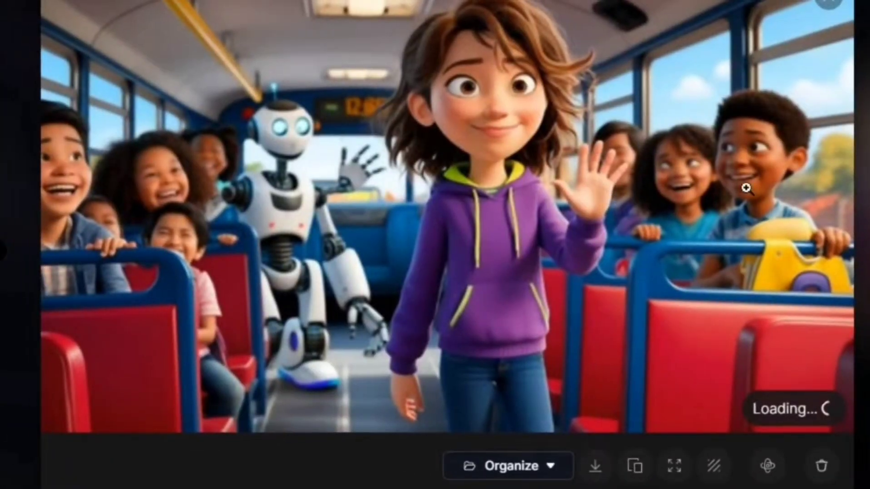
pyautogui.press('Right')
pyautogui.press('Right')
pyautogui.press('Escape')
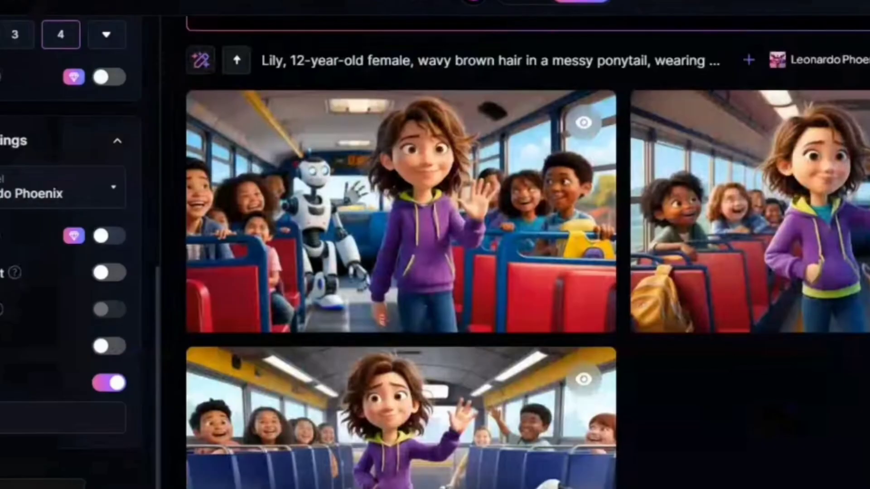
# Replace the Scene 2 text in the Leonardo.Ai prompt with Lily's Scene 3 prompt from ChatGPT, keeping "3D PIXAR STYLE" at the end.
pyautogui.scroll(5, 480, 272)
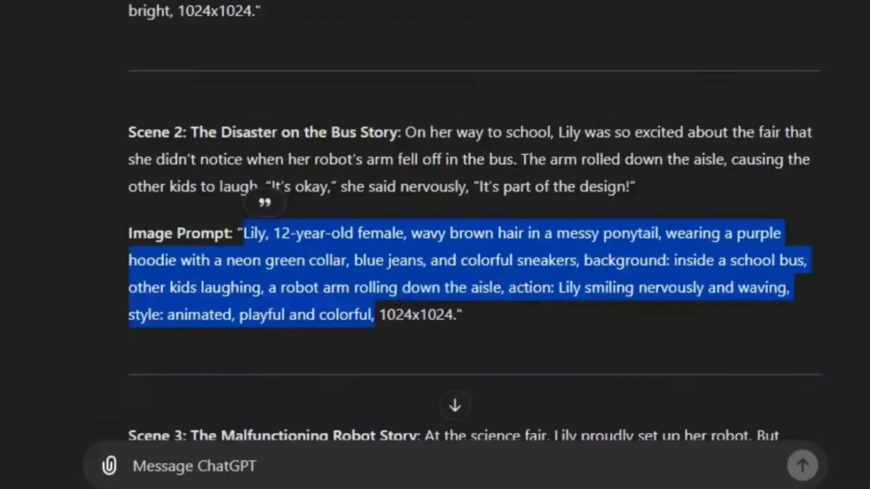
pyautogui.scroll(-5, 247, 268)
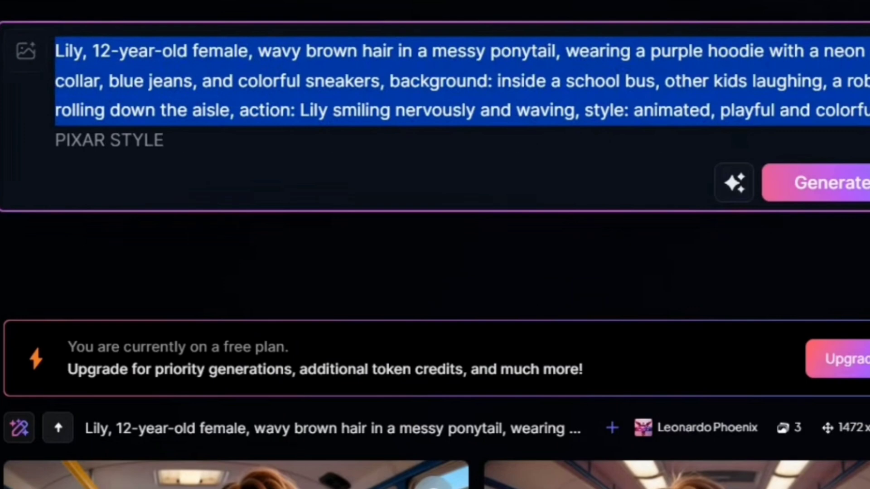
pyautogui.hotkey('ctrl', 'v')
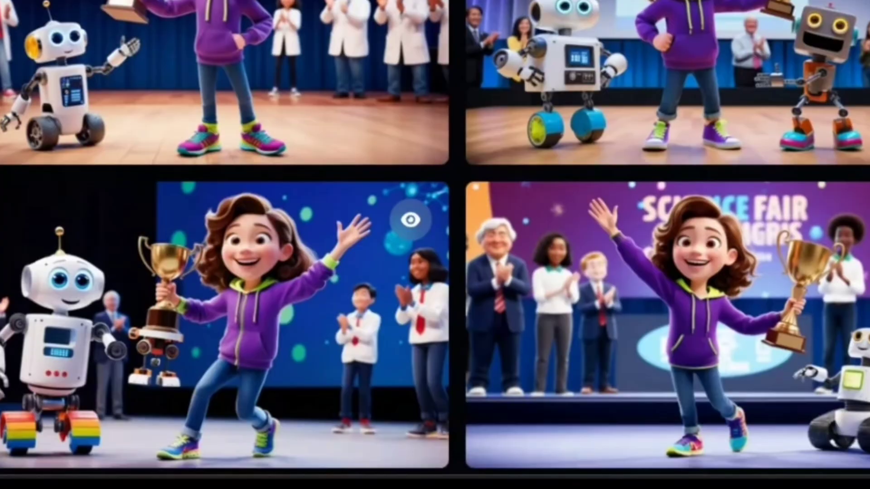
# Compare Lily's appearance across the generated trophy, broom and school bus images.
pyautogui.scroll(-6, 410, 226)
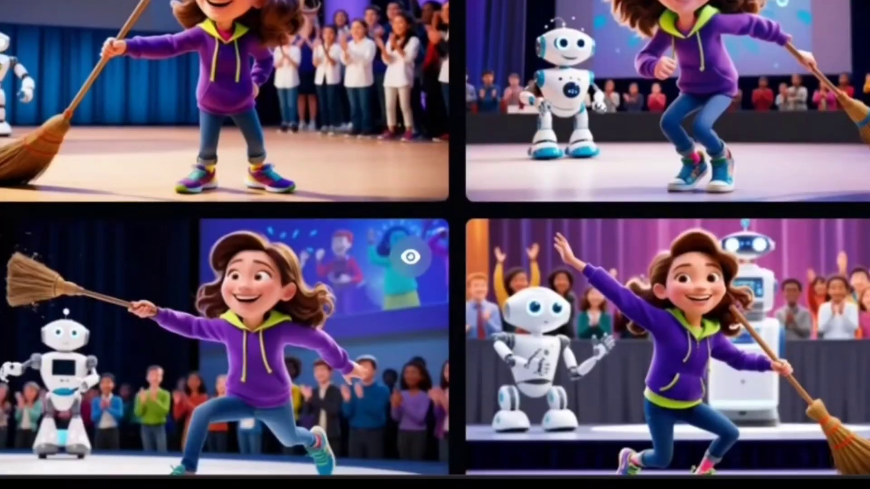
pyautogui.scroll(-10, 410, 254)
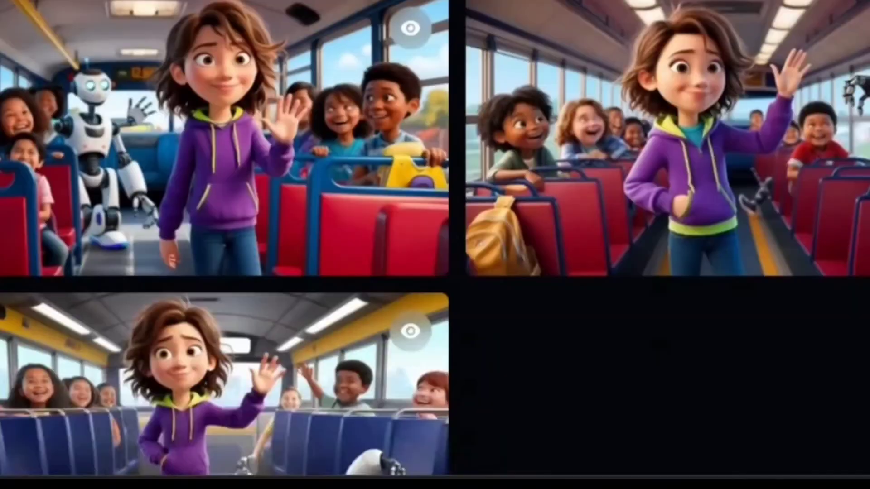
pyautogui.scroll(10, 435, 245)
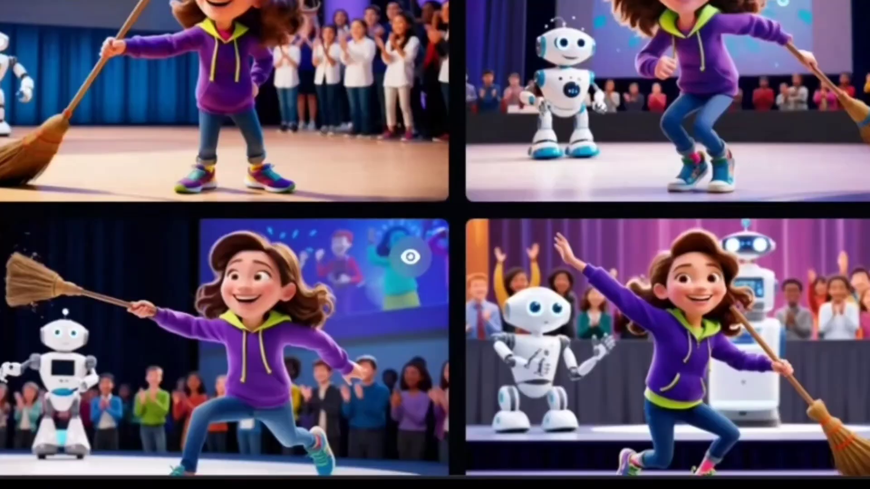
pyautogui.scroll(8, 411, 257)
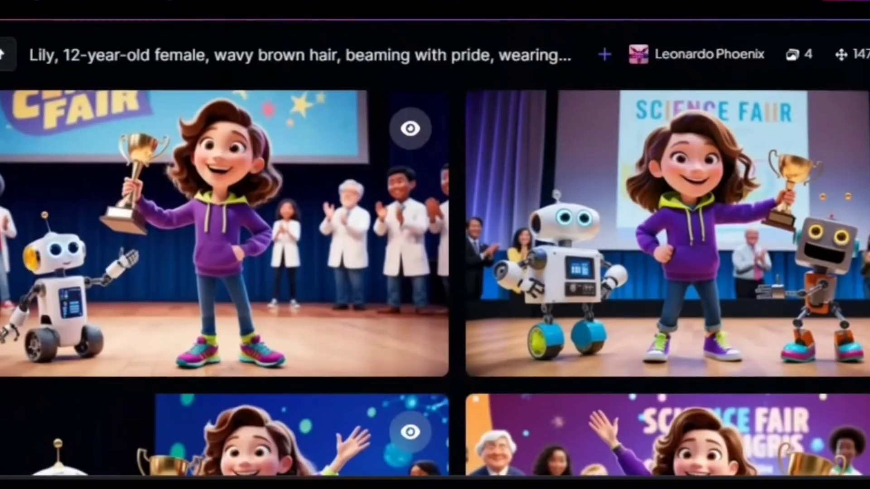
pyautogui.scroll(-3, 435, 245)
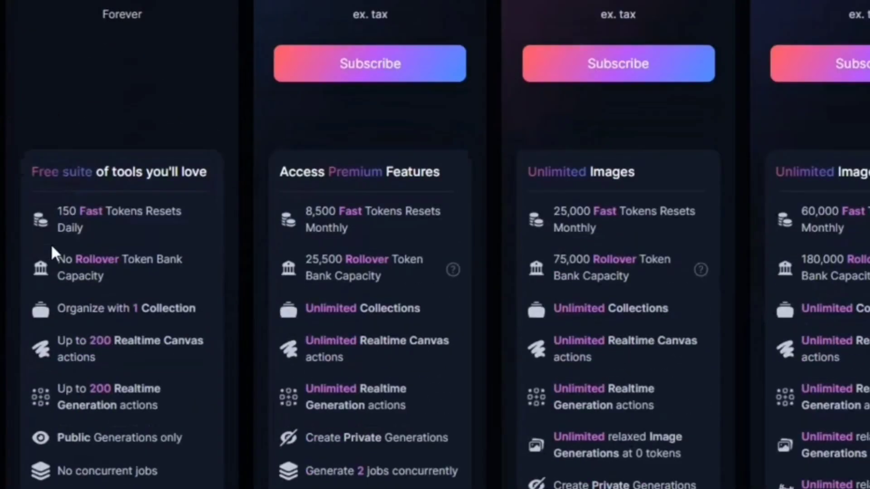
# Compare the features and prices of Leonardo.Ai's Free plan with the paid plans, then leave the pricing page.
pyautogui.scroll(-8, 134, 235)
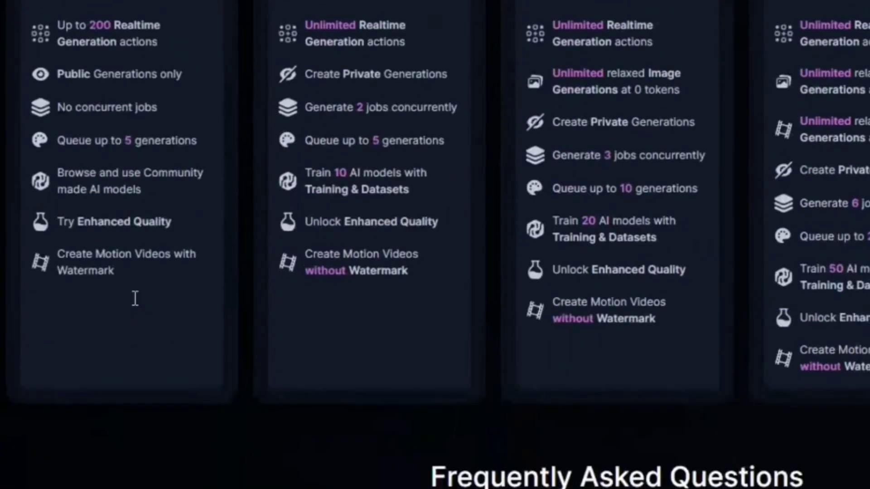
pyautogui.scroll(12, 132, 297)
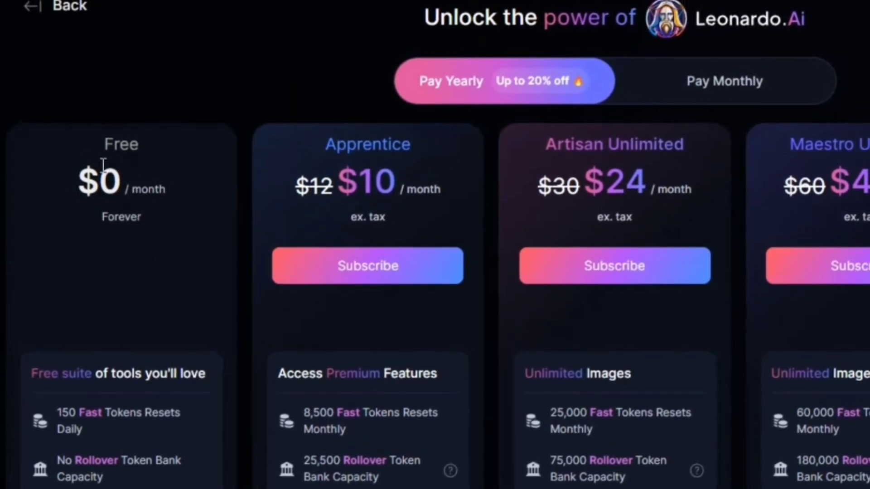
pyautogui.scroll(-4, 124, 235)
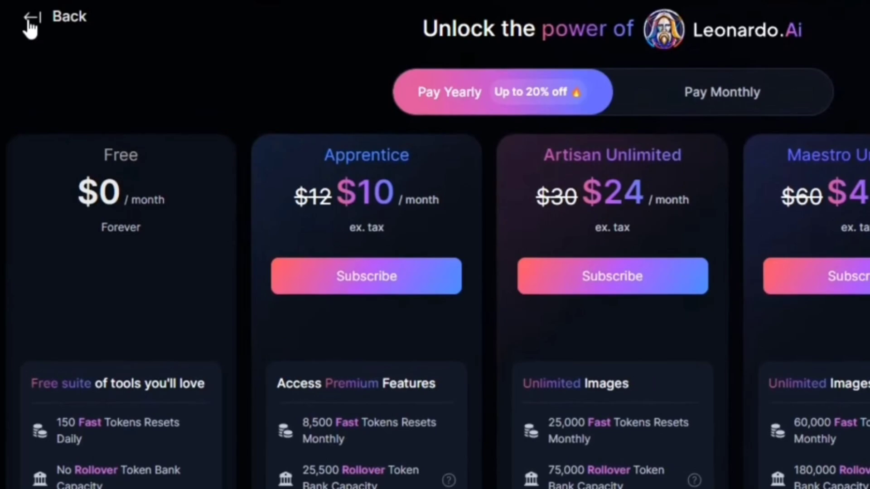
pyautogui.click(31, 25)
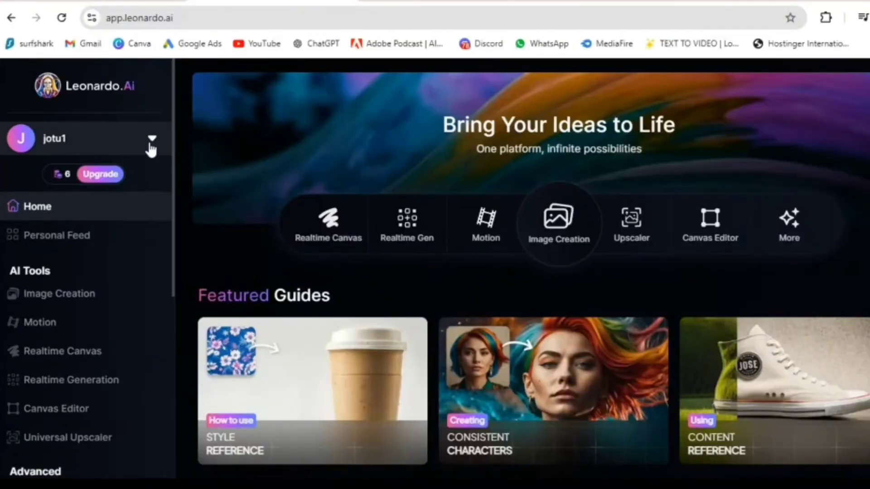
# Switch to ChatGPT and copy Leo's Scene 1 story text, from "Leo the Lion was the laziest animal" to "start!".
pyautogui.scroll(-5, 437, 362)
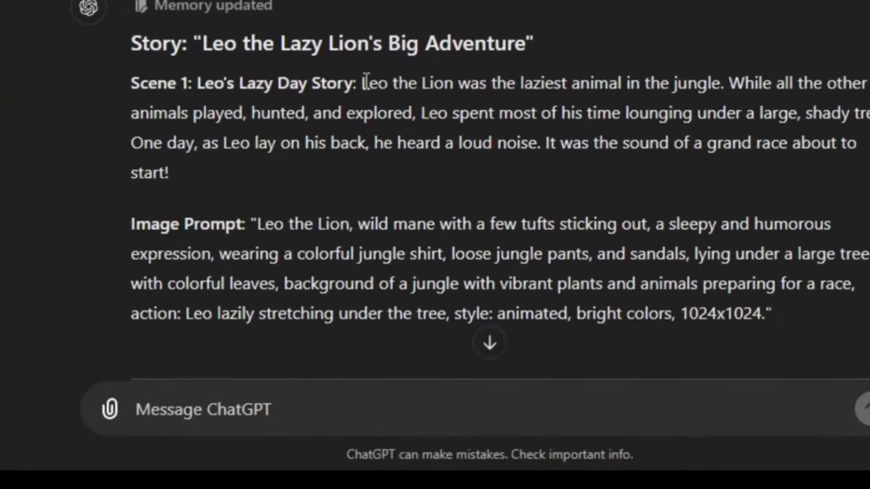
pyautogui.moveTo(363, 83); pyautogui.dragTo(483, 172)
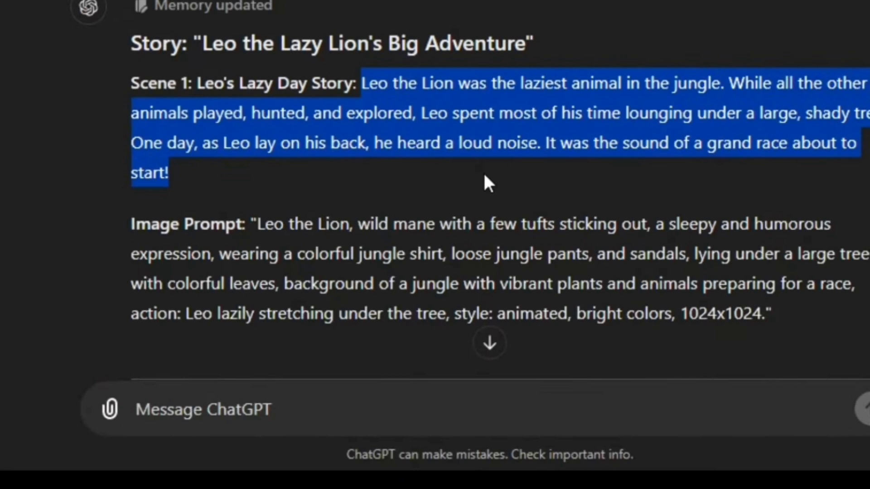
pyautogui.rightClick(489, 133)
pyautogui.click(529, 159)
pyautogui.click(213, 7)
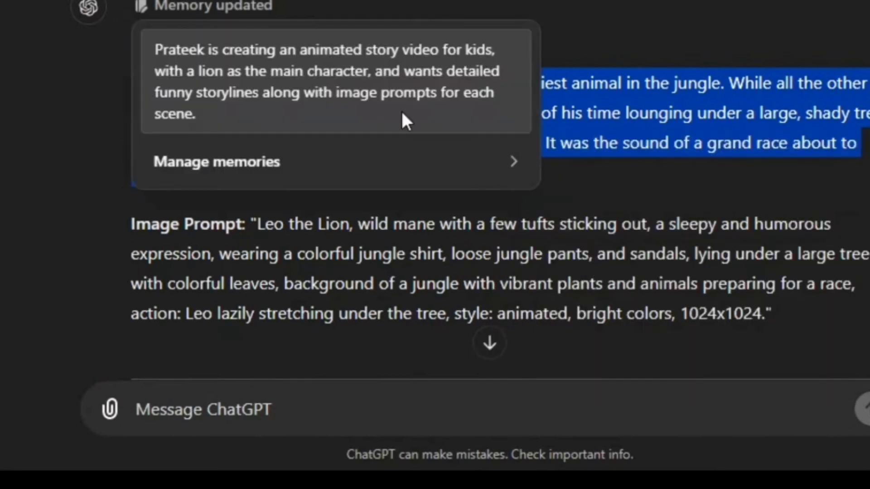
# Paste Leo's story paragraphs from ChatGPT into the text-to-speech generator, up to the yawning tortoise scene.
pyautogui.scroll(-3, 362, 263)
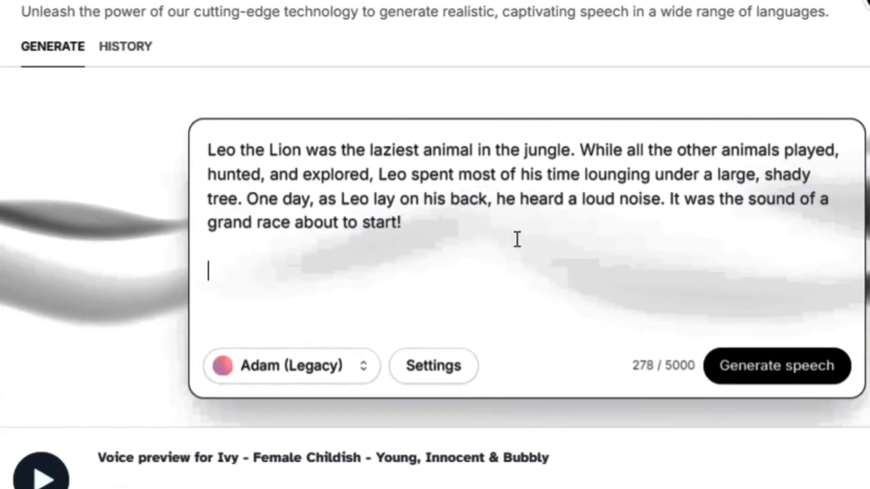
pyautogui.hotkey('ctrl', 'v')
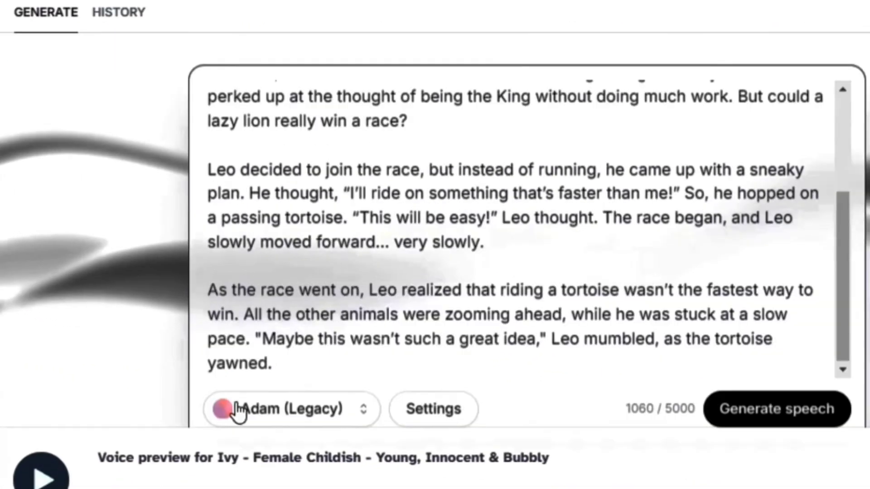
# Search the voices for "iv", select Ivy - Female Childish instead of Adam (Legacy), and generate the speech.
pyautogui.click(315, 422)
pyautogui.scroll(-5, 182, 221)
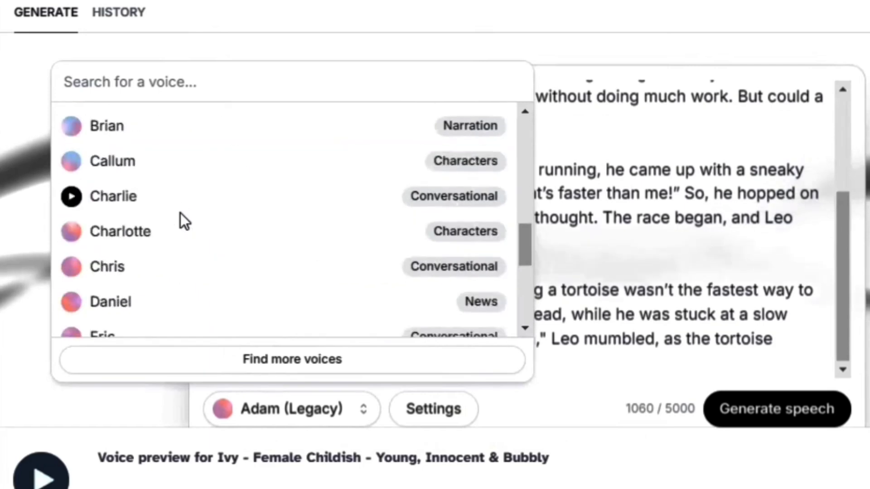
pyautogui.scroll(-6, 181, 213)
pyautogui.scroll(6, 181, 213)
pyautogui.scroll(-6, 181, 213)
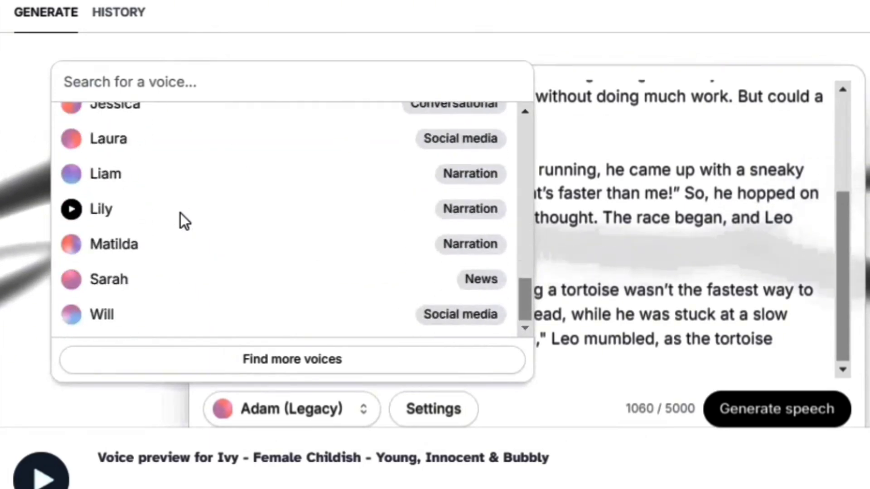
pyautogui.scroll(6, 180, 213)
pyautogui.click(152, 83)
pyautogui.write('iv')
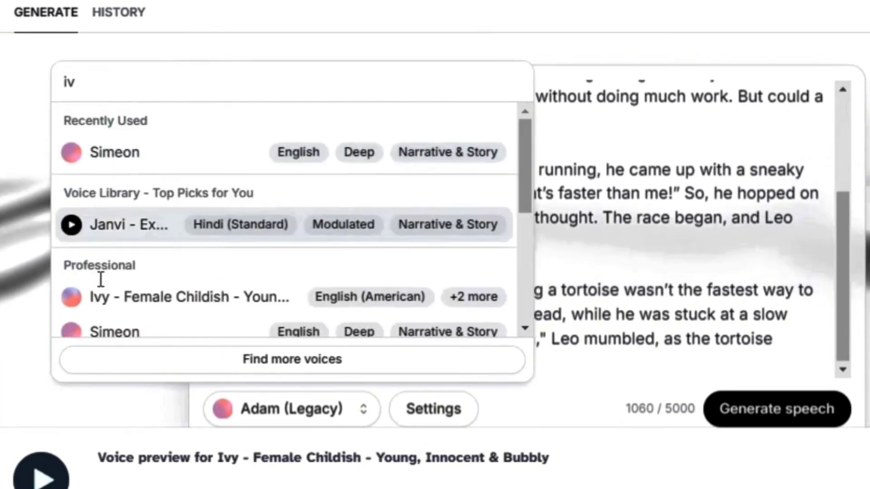
pyautogui.click(171, 297)
pyautogui.click(777, 410)
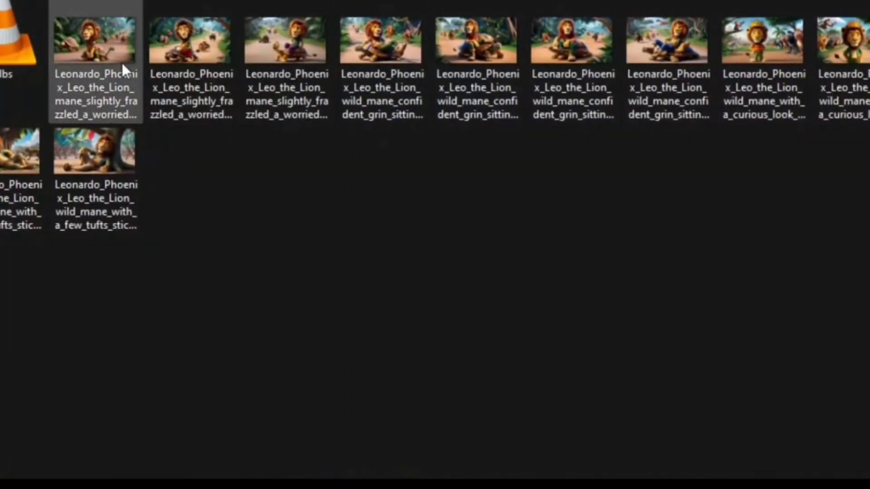
# Look through the saved Leo the Lion images in the image viewer, then close it.
pyautogui.doubleClick(122, 63)
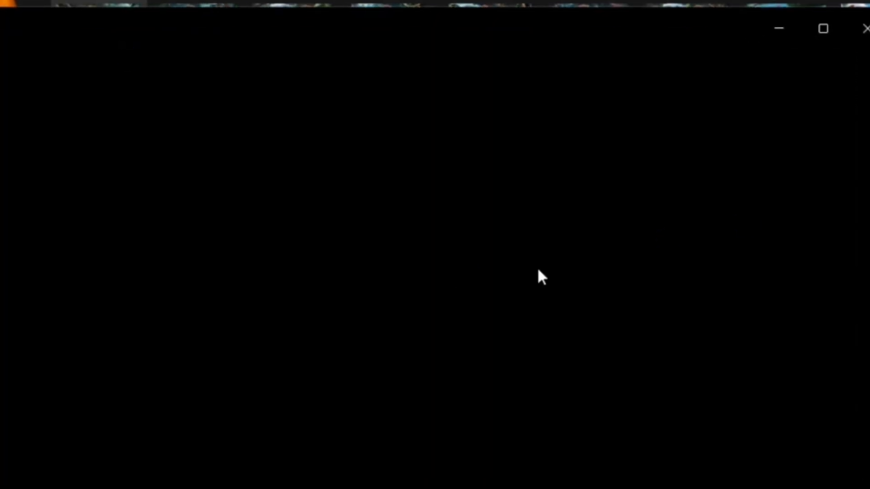
pyautogui.press('Right')
pyautogui.press('Right')
pyautogui.press('Right')
pyautogui.press('Right')
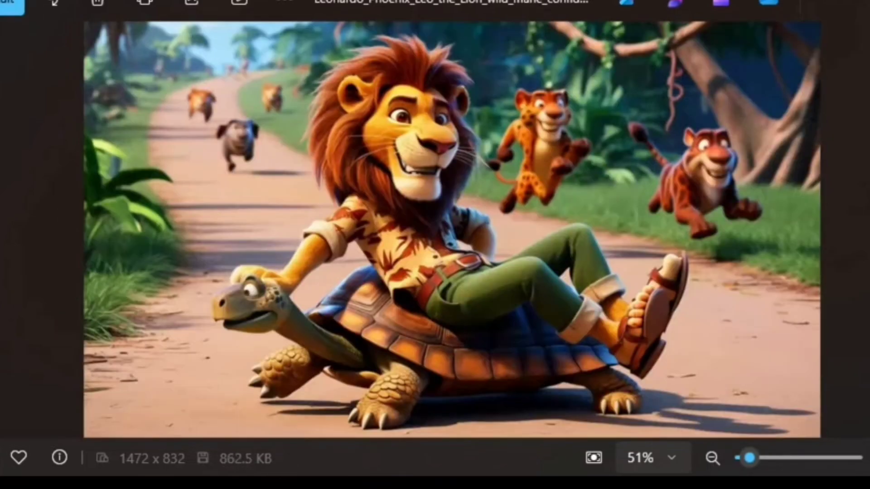
pyautogui.press('Right')
pyautogui.press('Right')
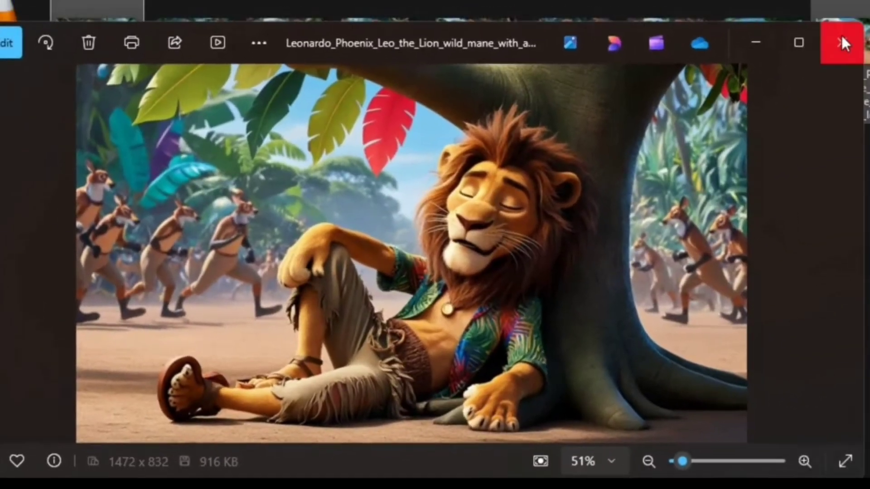
pyautogui.click(841, 35)
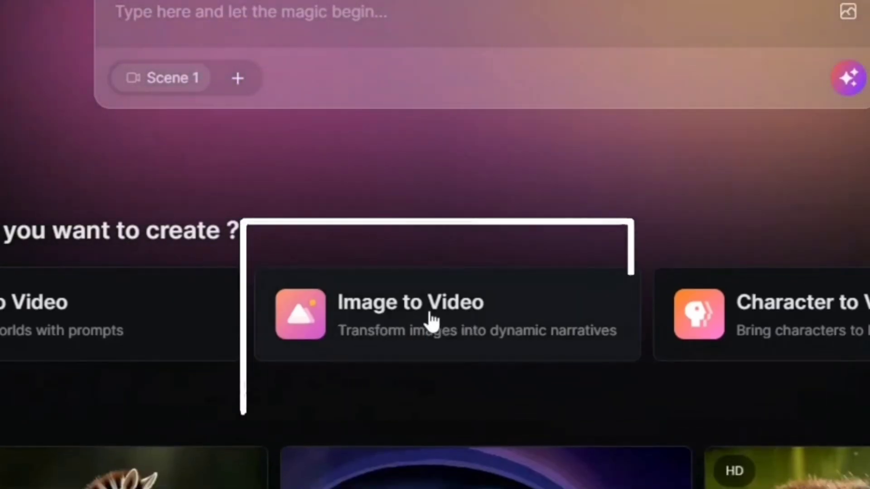
# Start an Image to Video project in PixVerse and upload the image of Leo resting under the tree.
pyautogui.click(542, 320)
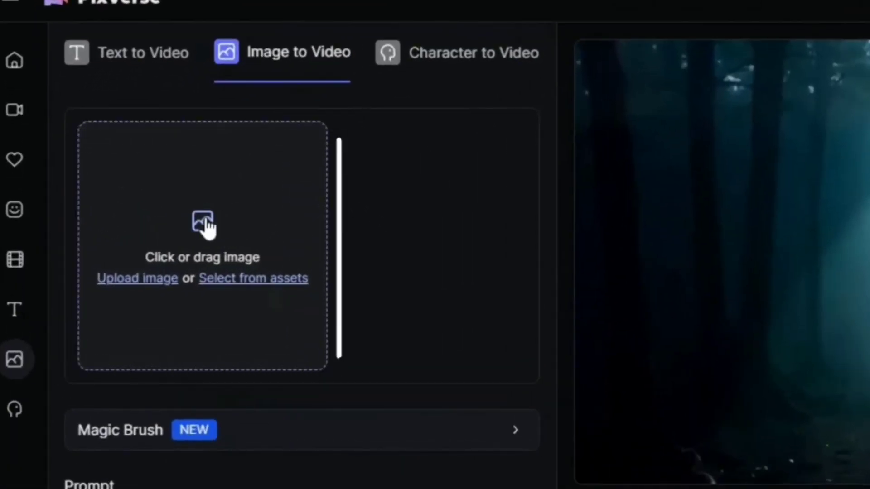
pyautogui.click(188, 203)
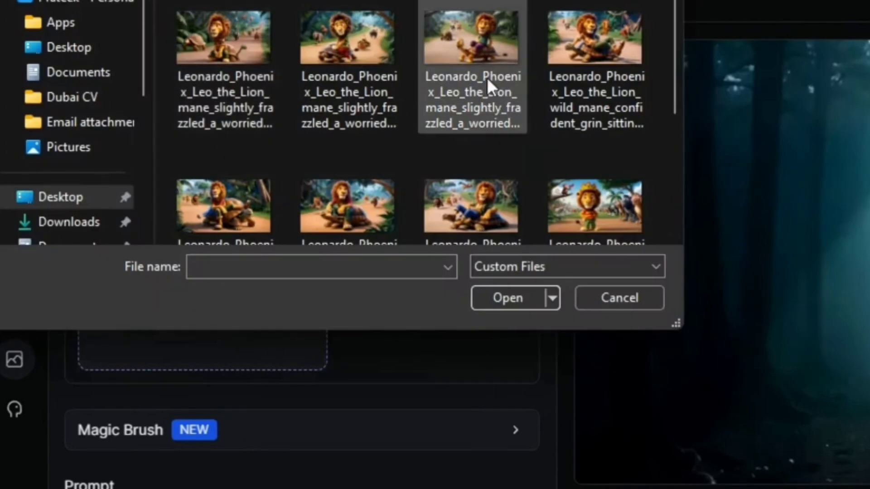
pyautogui.scroll(-3, 487, 78)
pyautogui.click(598, 151)
pyautogui.click(511, 303)
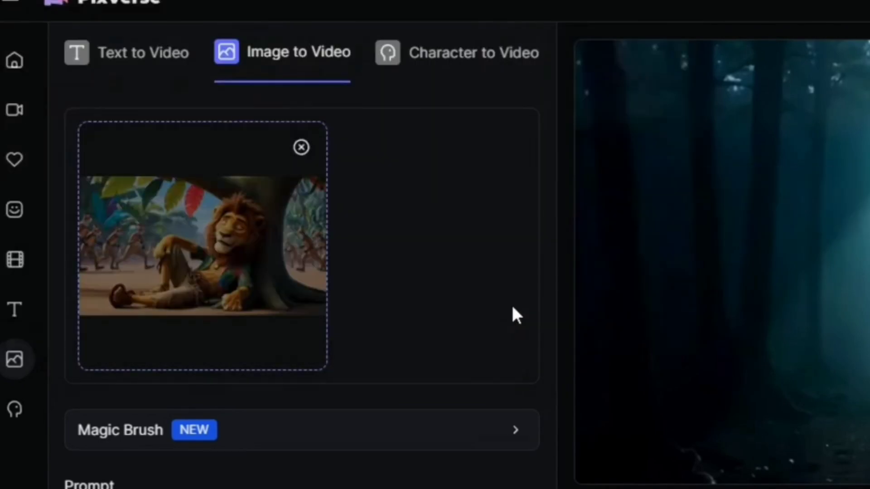
# Copy Leo's Scene 1 image prompt from ChatGPT into the PixVerse prompt, leaving out the 1024x1024 size.
pyautogui.scroll(-3, 311, 307)
pyautogui.click(277, 324)
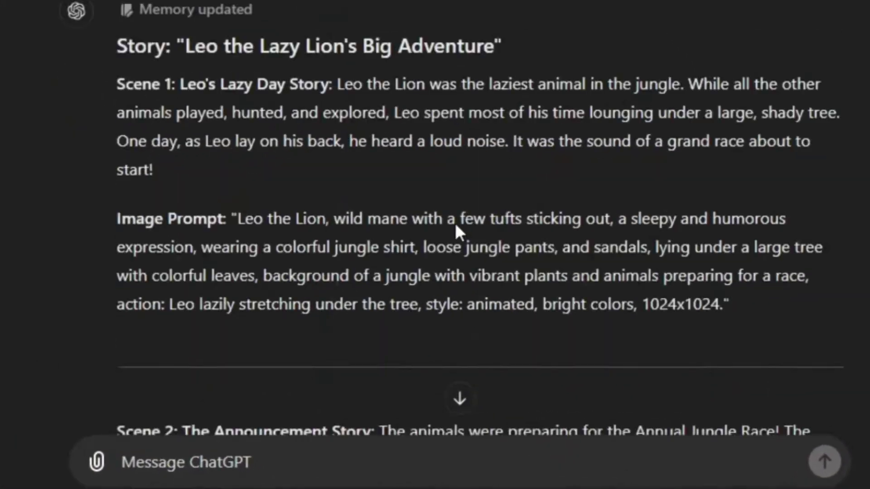
pyautogui.moveTo(240, 182); pyautogui.dragTo(642, 268)
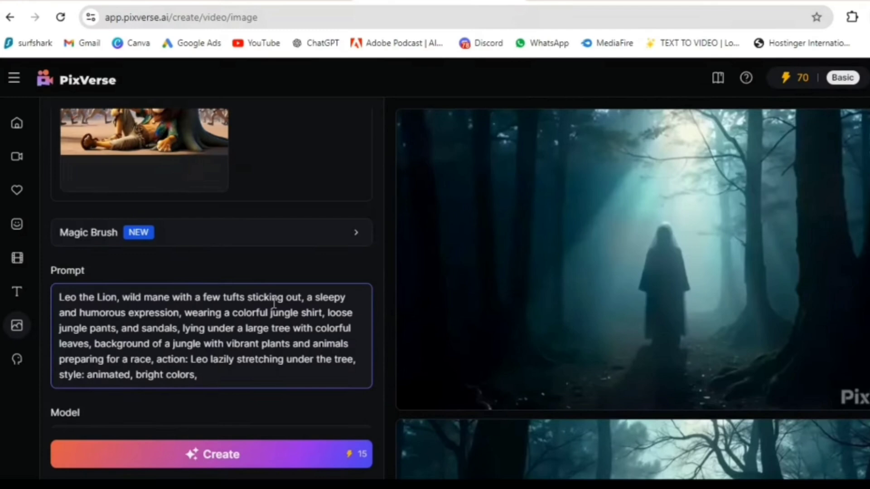
# Set the camera movement to Zoom In and create the 5s video with PixVerse V2.5 in Normal motion mode.
pyautogui.scroll(-2, 275, 302)
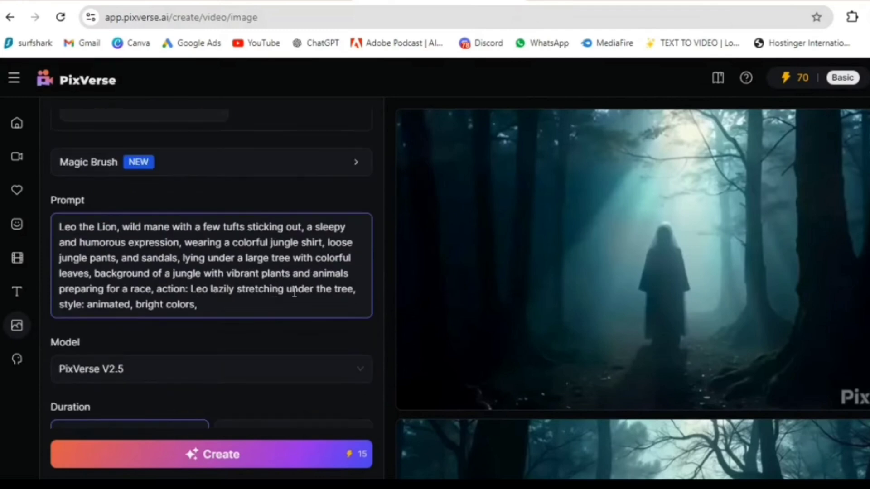
pyautogui.scroll(-12, 274, 270)
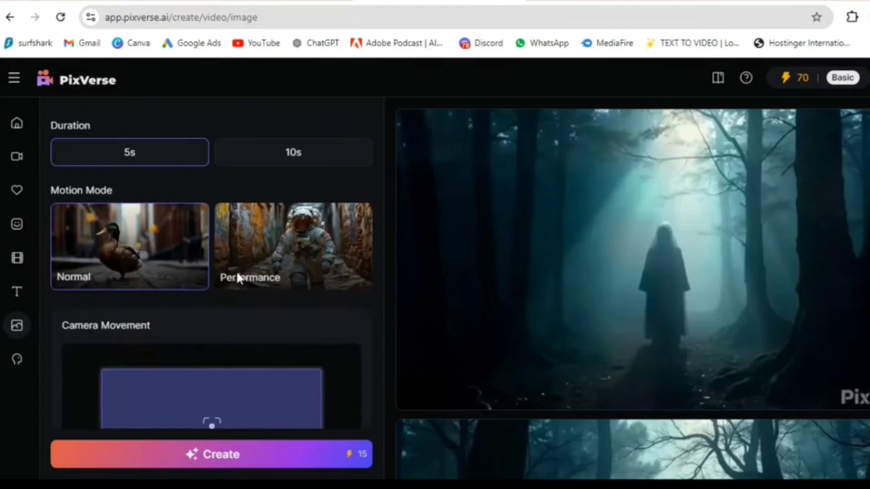
pyautogui.click(173, 313)
pyautogui.click(492, 408)
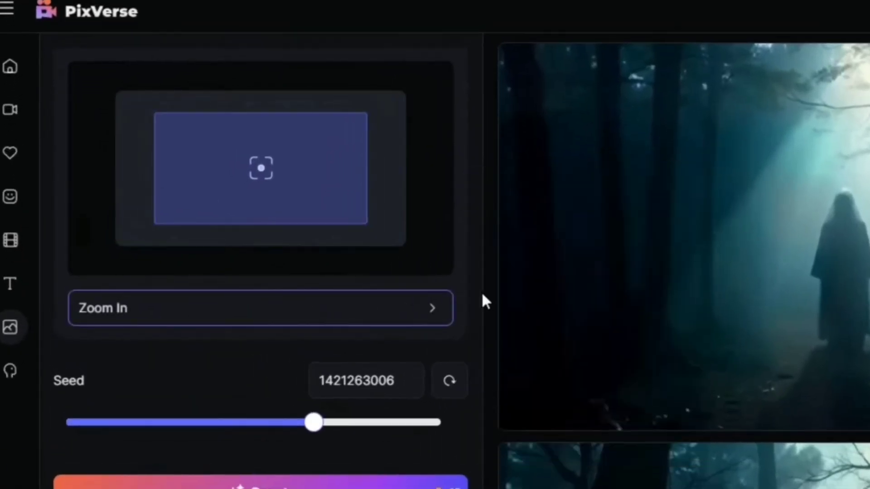
pyautogui.scroll(-4, 679, 272)
pyautogui.click(262, 483)
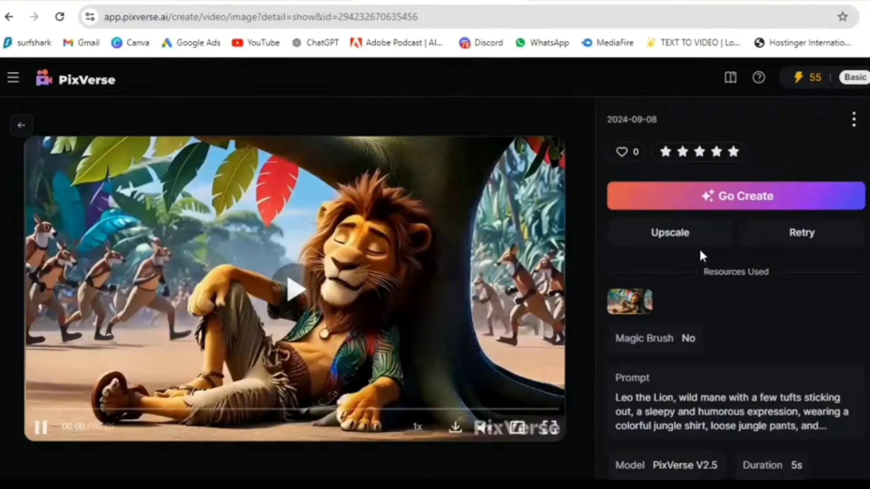
# Leave the video preview, create another clip, and open the generated video of Leo leaning against the tree trunk.
pyautogui.press('Escape')
pyautogui.click(125, 456)
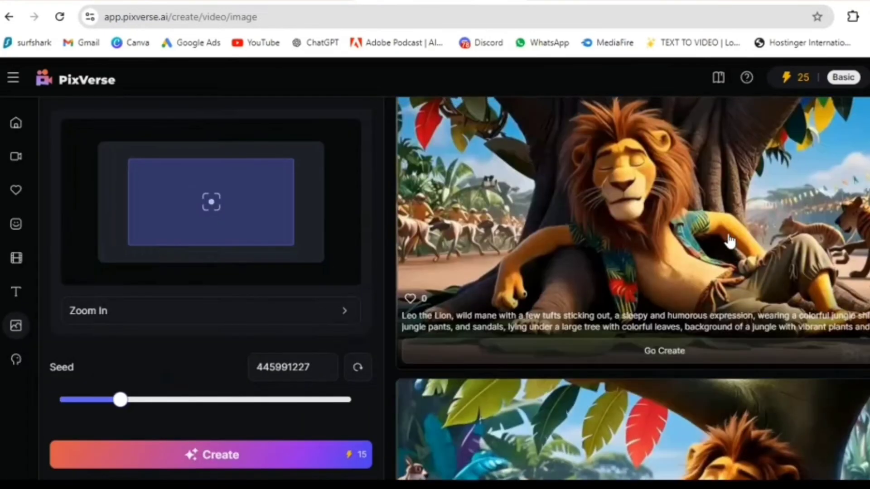
pyautogui.scroll(1, 730, 241)
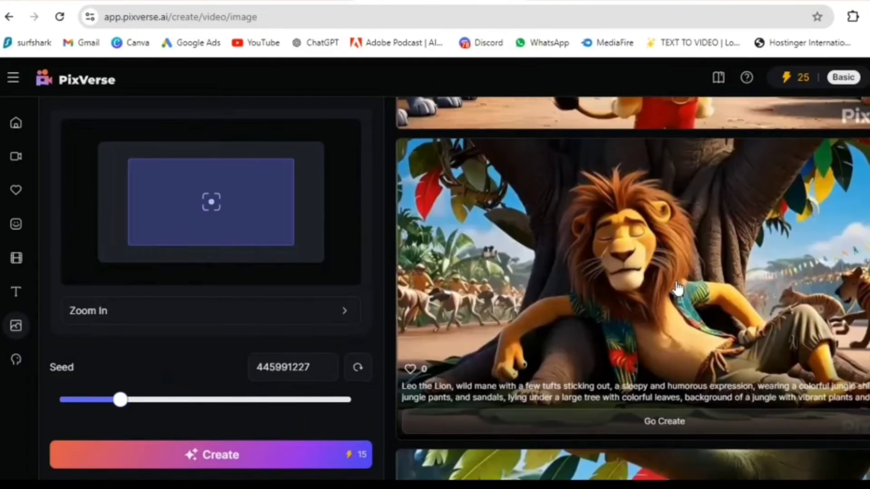
pyautogui.click(686, 286)
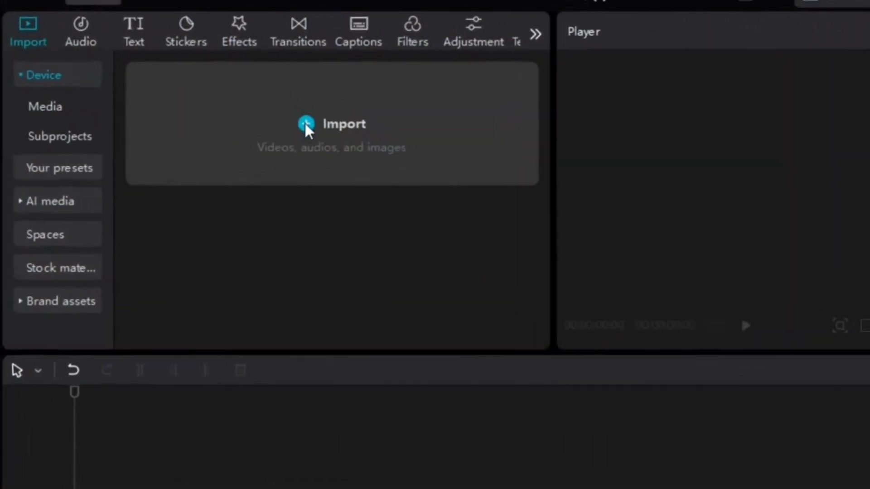
# Switch to CapCut and import all media files from the "animated story" folder on the Desktop.
pyautogui.click(233, 88)
pyautogui.doubleClick(237, 81)
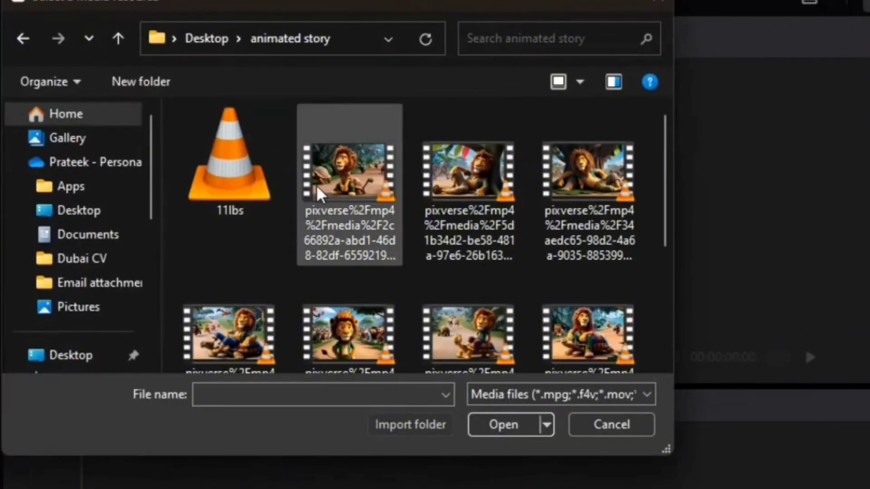
pyautogui.hotkey('ctrl', 'a')
pyautogui.click(497, 428)
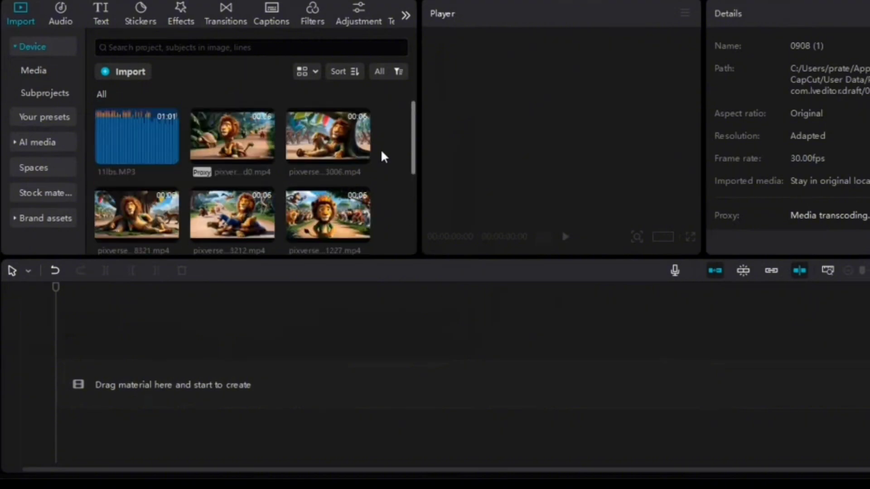
# Add the 11lbs.MP3 narration to the timeline and set the project's aspect ratio to 16:9.
pyautogui.click(170, 156)
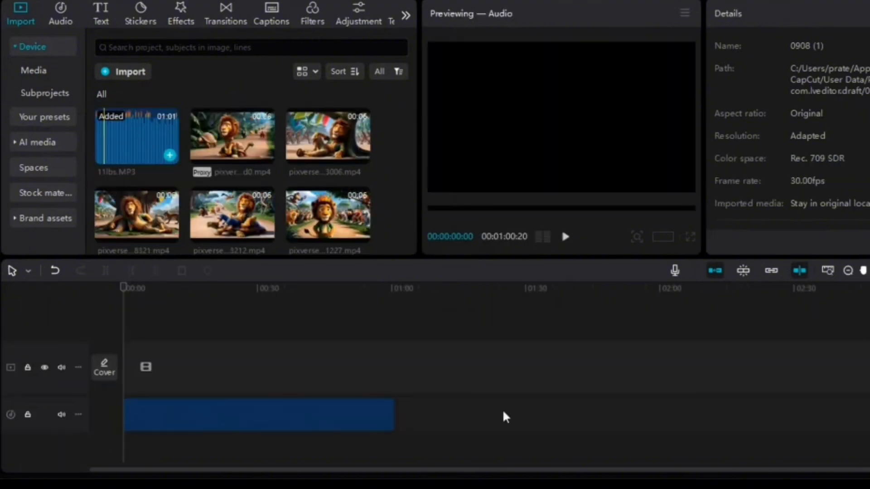
pyautogui.moveTo(864, 272); pyautogui.dragTo(869, 273)
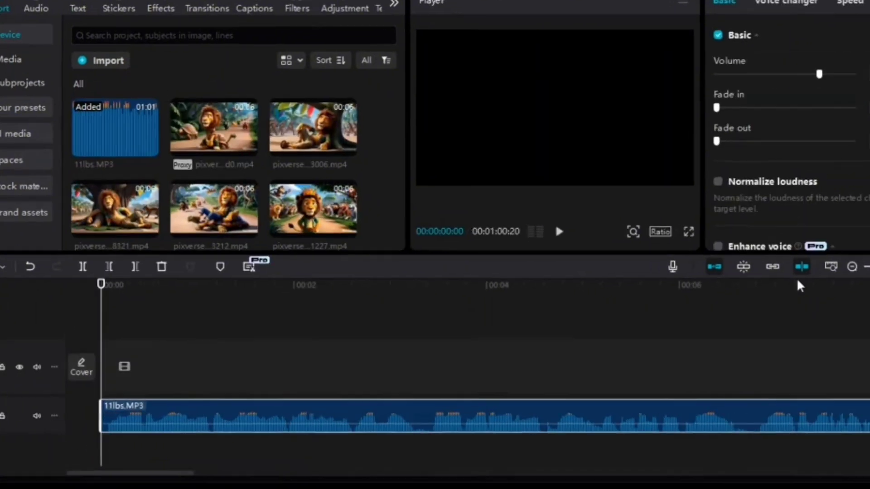
pyautogui.click(661, 231)
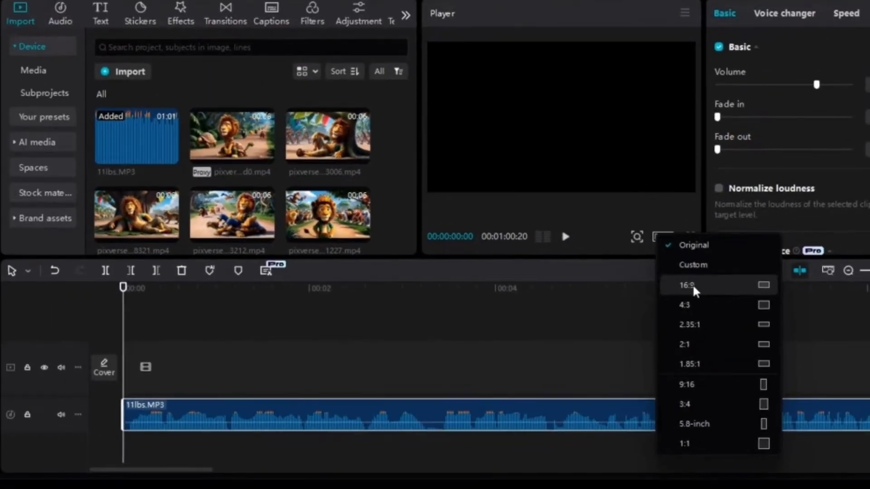
pyautogui.click(665, 255)
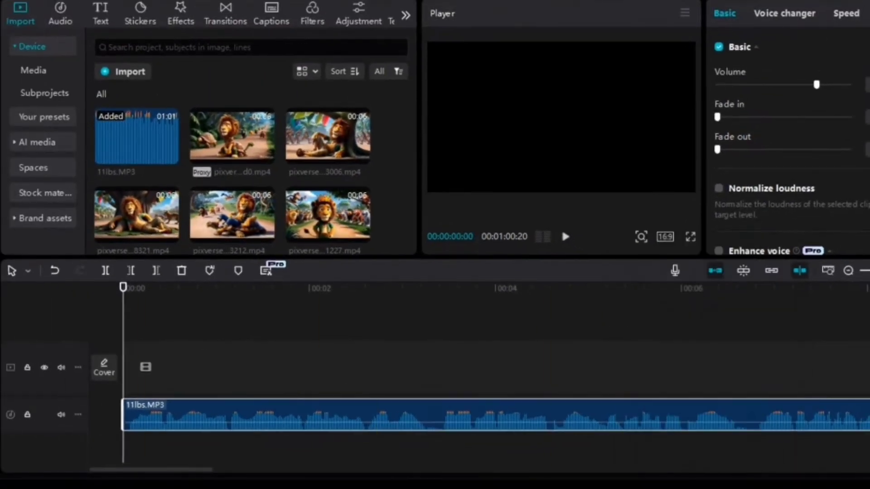
# Add the first three lion clips to the timeline and move the third onto the main track after the second.
pyautogui.moveTo(238, 147)
pyautogui.click(265, 155)
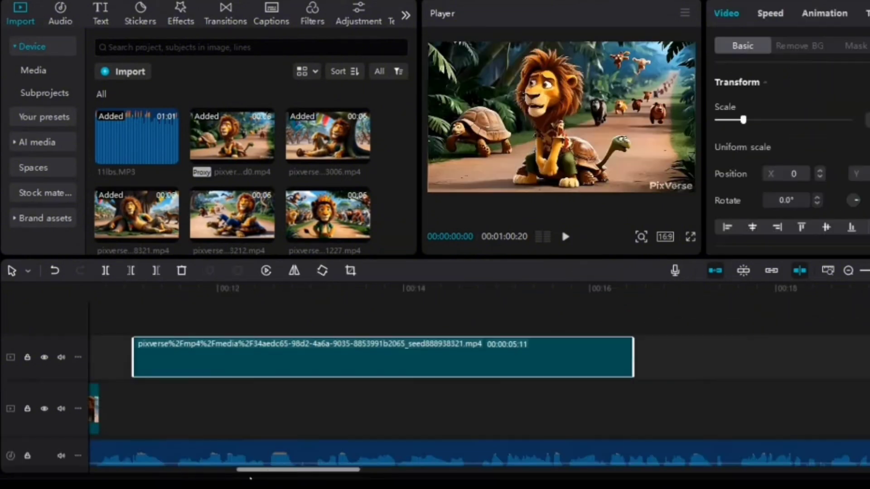
pyautogui.moveTo(251, 477); pyautogui.dragTo(235, 476)
pyautogui.moveTo(283, 365); pyautogui.dragTo(277, 410)
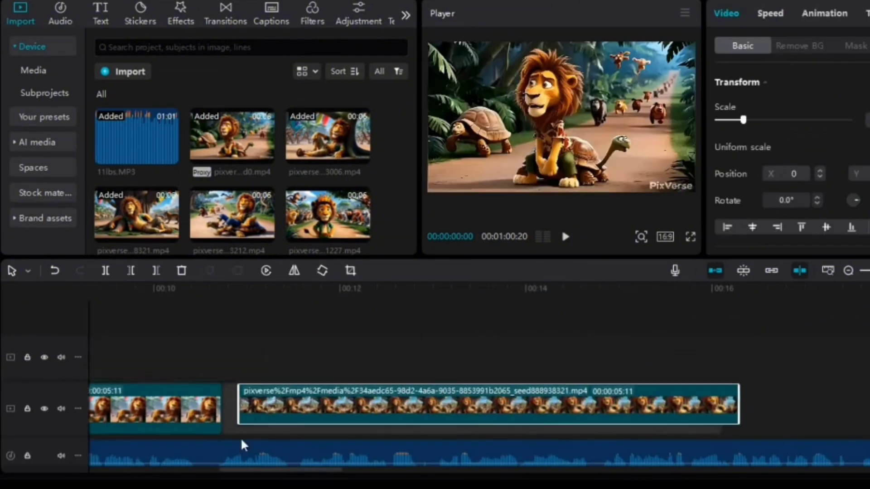
# Inspect the frame at 00:00:04:17 in full screen, return to the editor, and open the crop tool.
pyautogui.moveTo(241, 470); pyautogui.dragTo(160, 470)
pyautogui.click(215, 290)
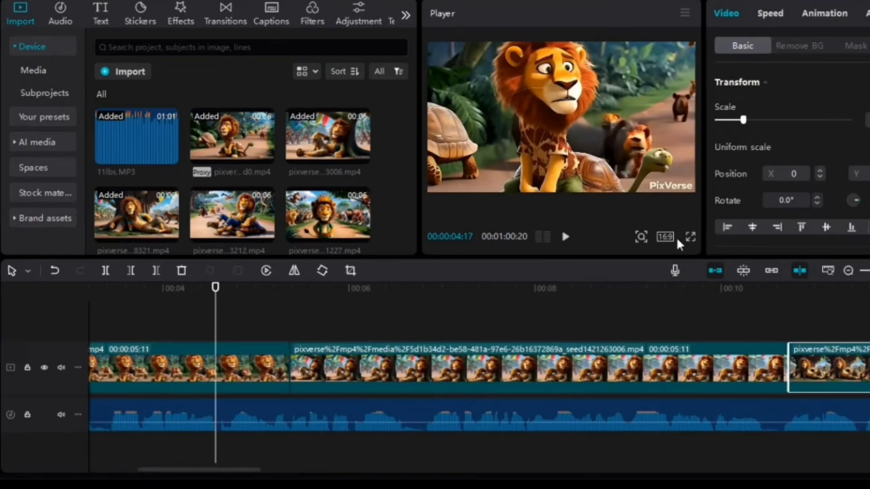
pyautogui.click(691, 237)
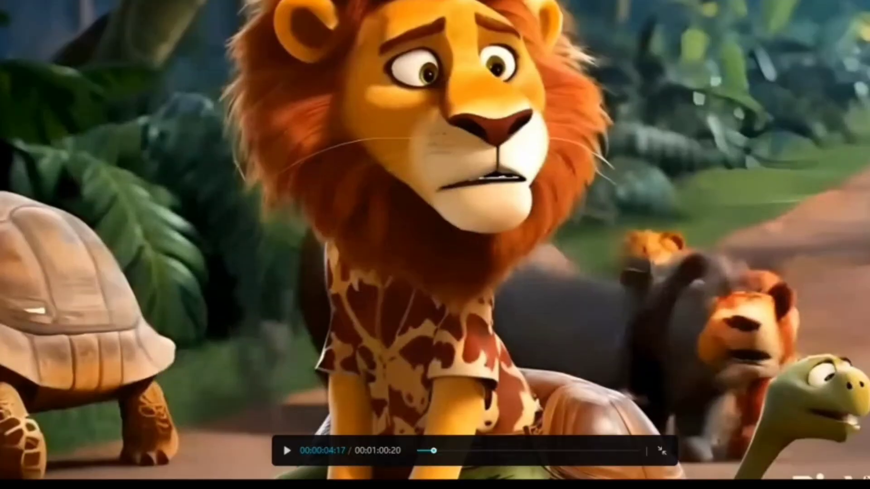
pyautogui.click(661, 451)
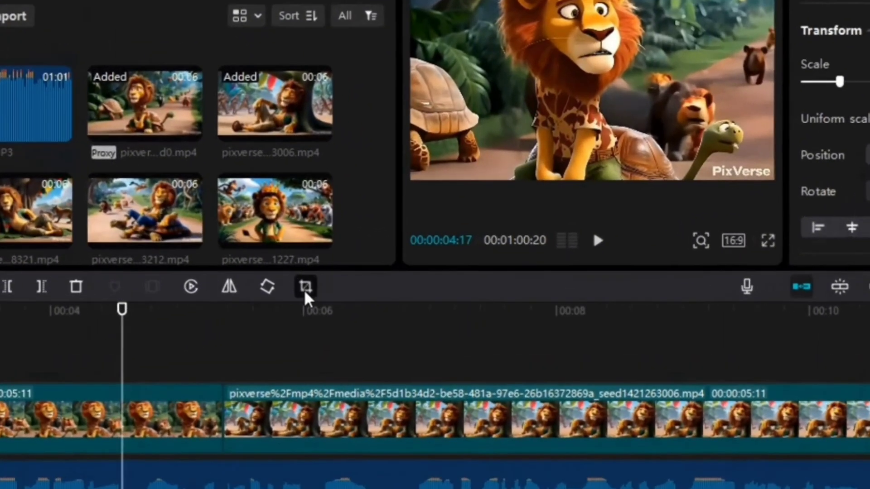
pyautogui.click(305, 287)
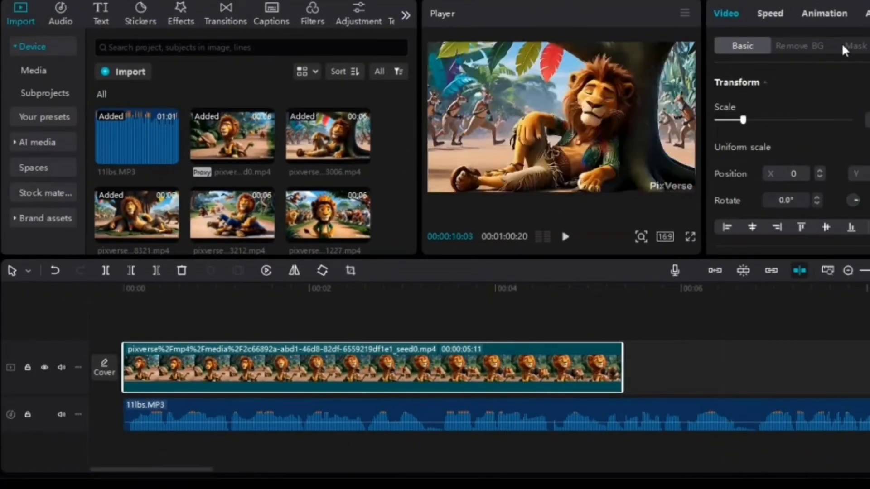
# Slow the first lion clip to 0.8x speed and place the second clip directly after it on the main track.
pyautogui.click(770, 13)
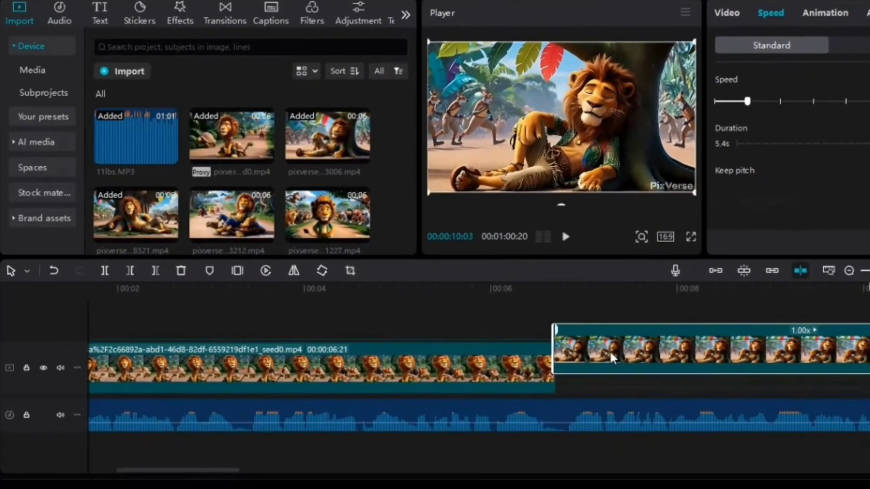
pyautogui.click(612, 387)
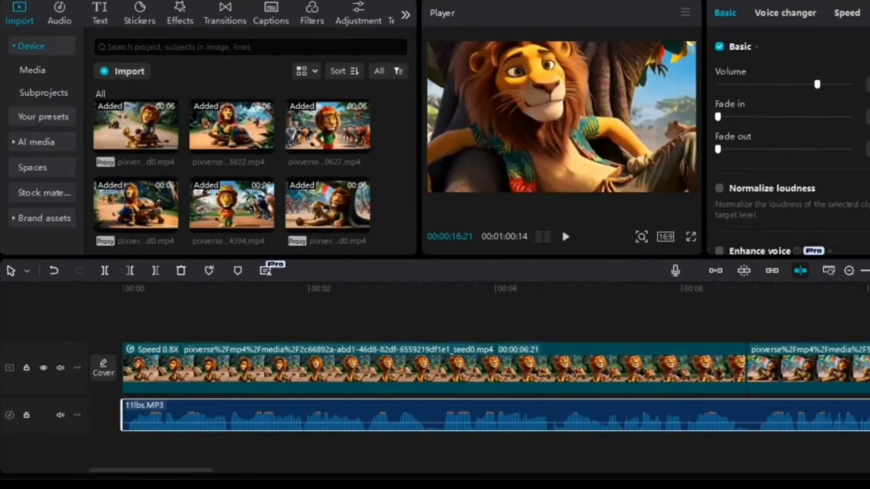
# Apply the Mix overlay transition between the first two clips, accepting duplicate frames and turning off the reminder for this editing session.
pyautogui.moveTo(177, 472); pyautogui.dragTo(861, 435)
pyautogui.hscroll(-15, 758, 408)
pyautogui.click(235, 18)
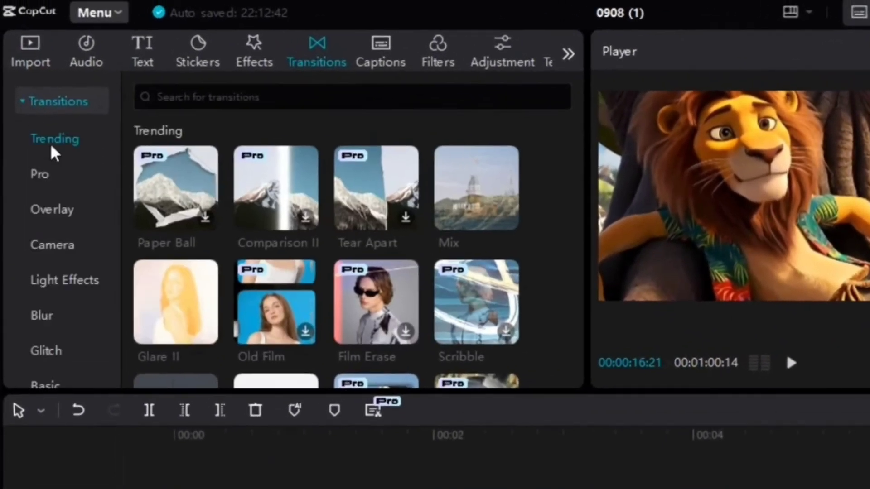
pyautogui.click(48, 213)
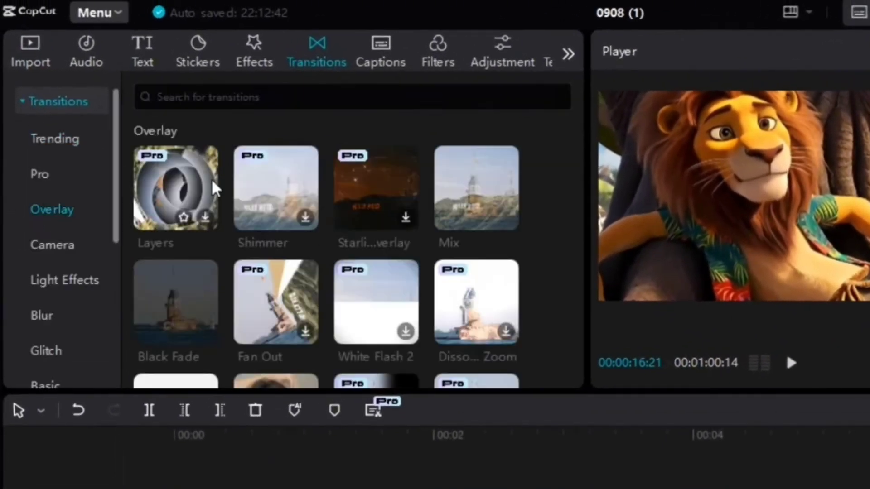
pyautogui.moveTo(476, 195); pyautogui.dragTo(786, 351)
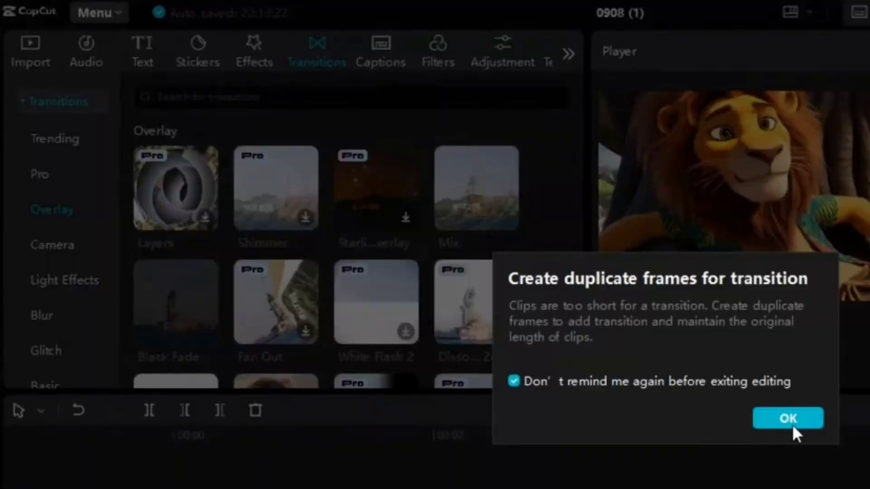
pyautogui.click(793, 424)
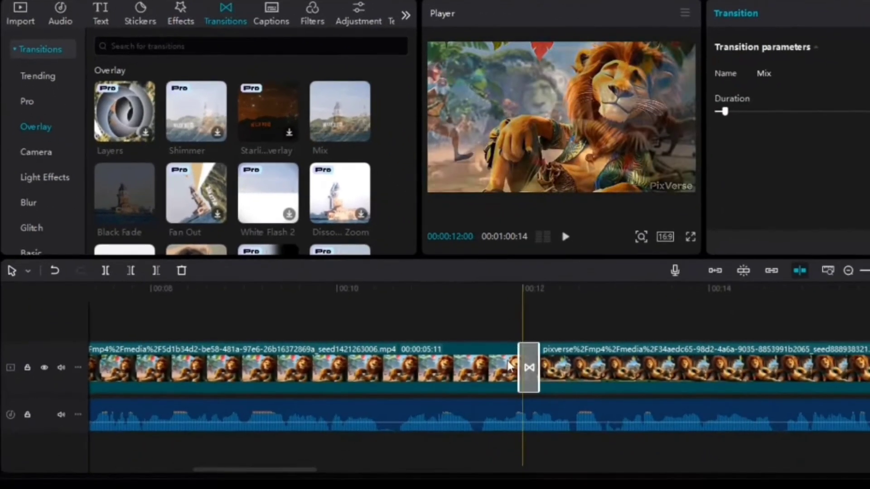
# Add Mix transitions at the following clip joins along the main track, starting between the third and fourth clips.
pyautogui.moveTo(279, 471); pyautogui.dragTo(361, 471)
pyautogui.moveTo(381, 143); pyautogui.dragTo(461, 355)
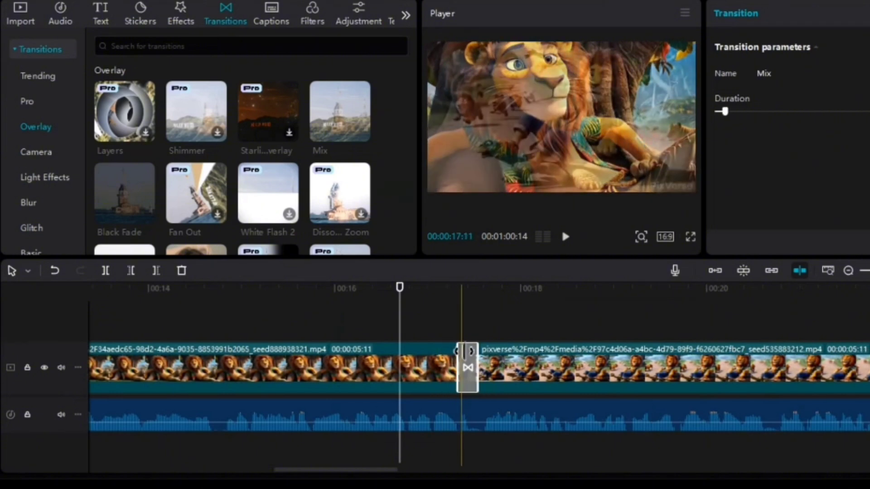
pyautogui.moveTo(371, 471); pyautogui.dragTo(438, 471)
pyautogui.moveTo(332, 134)
pyautogui.moveTo(332, 133); pyautogui.dragTo(508, 362)
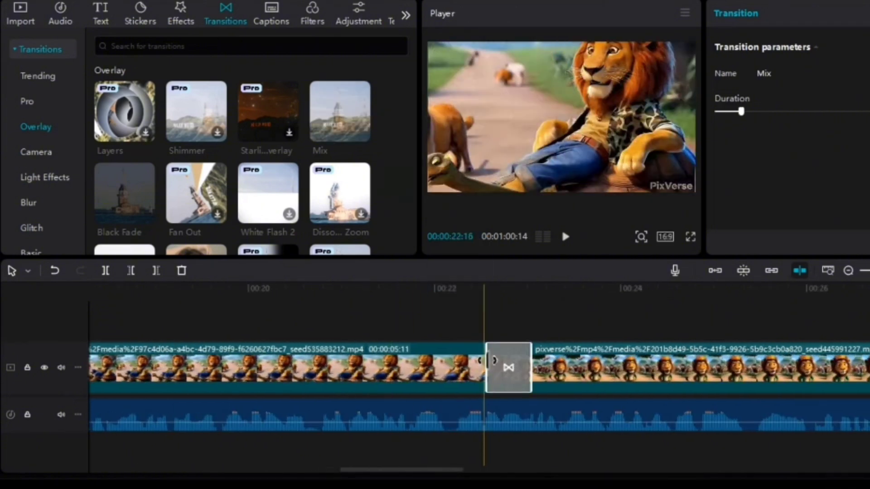
pyautogui.moveTo(425, 472); pyautogui.dragTo(549, 472)
pyautogui.click(520, 368)
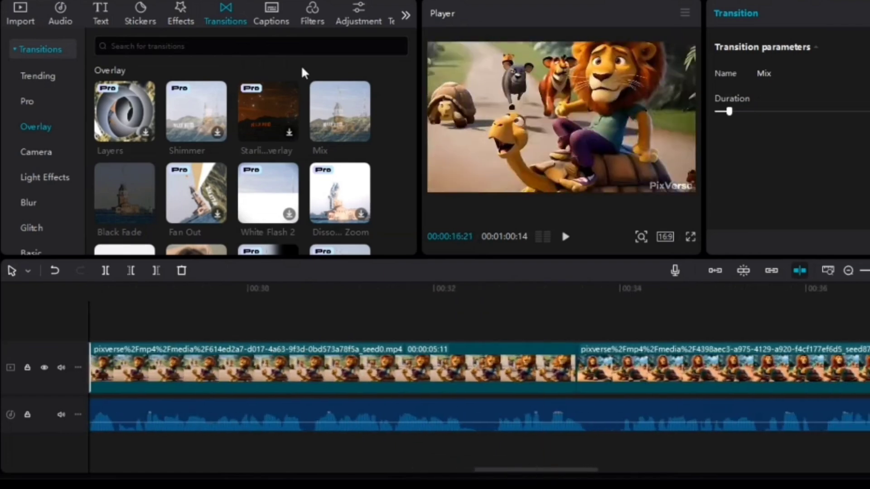
pyautogui.click(567, 345)
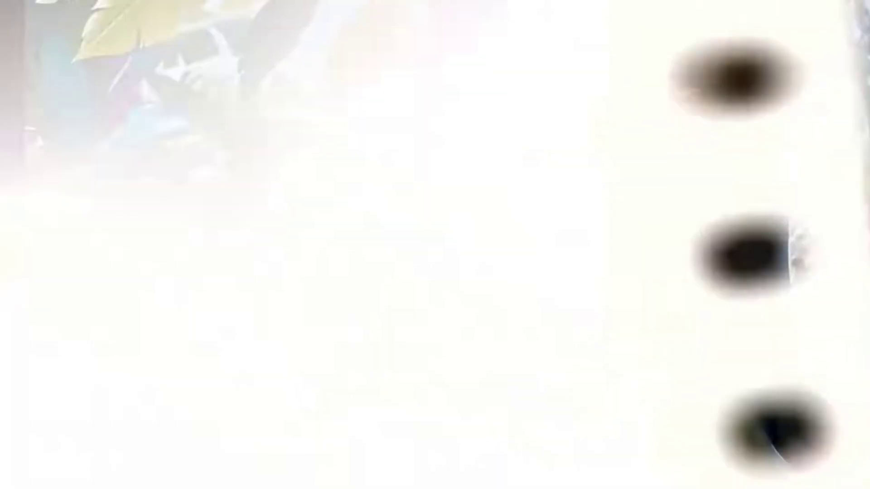